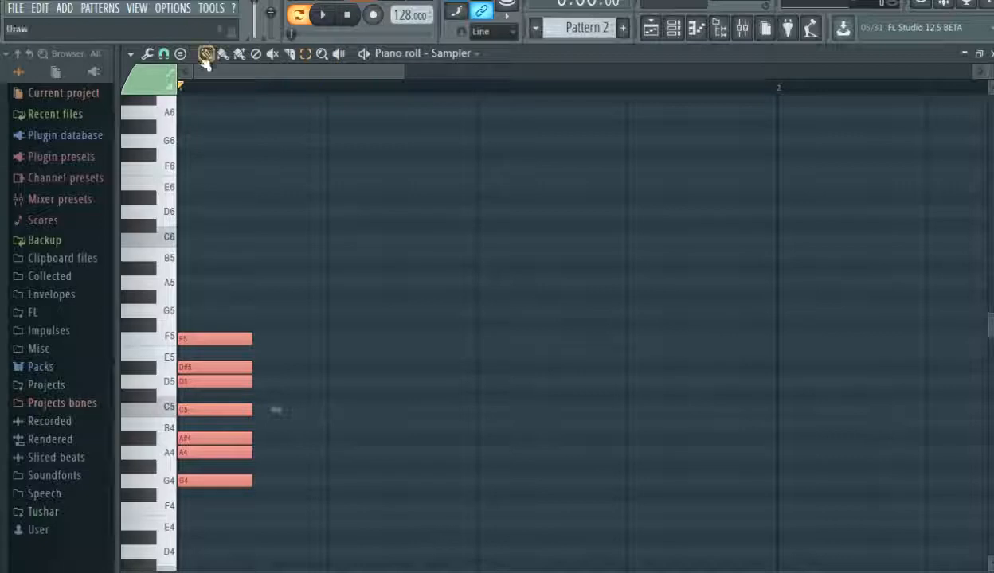
- Transpose all the scale notes together so that the lowest one sits on G#4
key(ctrl+a)
drag(187, 484, 183, 453)
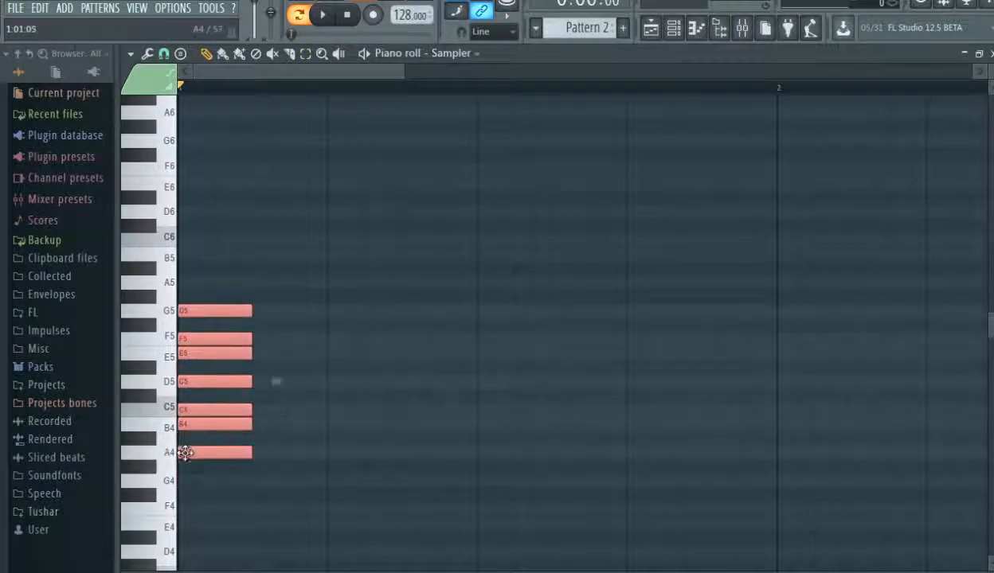
click(260, 468)
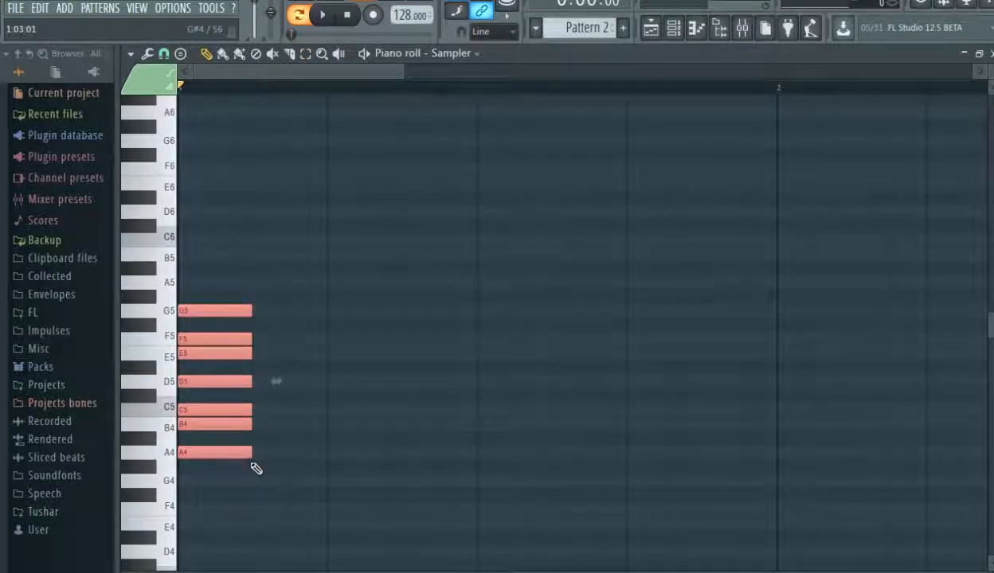
key(ctrl+a)
drag(196, 451, 199, 469)
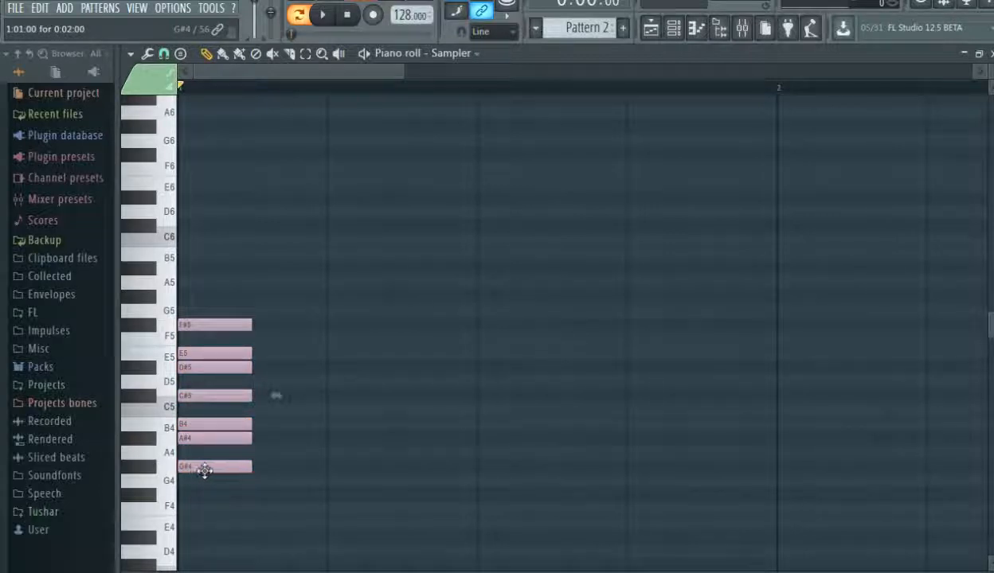
- Duplicate the seven-note scale into the neighbouring octaves so it spans from G#3 up to F#7
click(230, 257)
key(ctrl+a)
drag(215, 470, 216, 272)
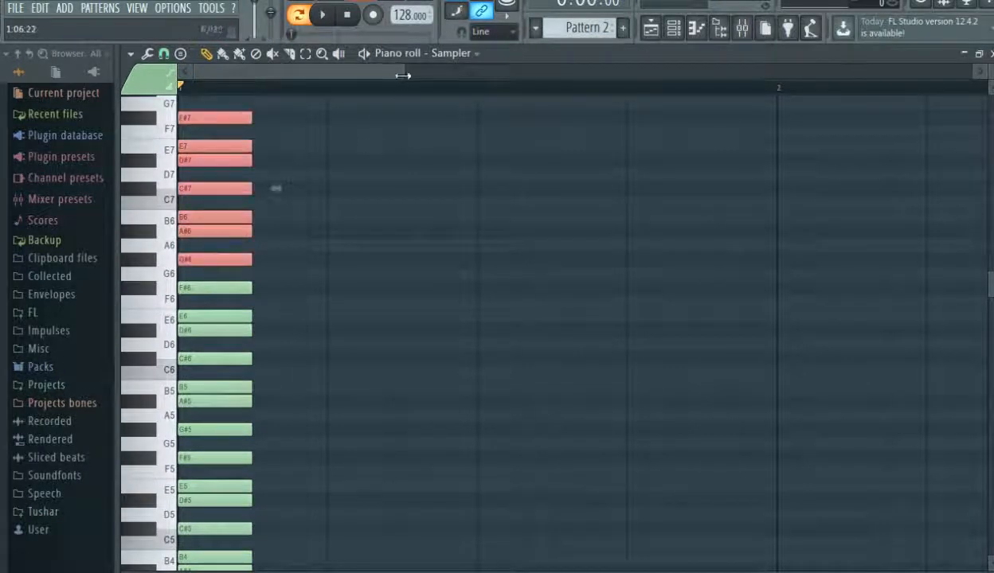
- Stretch all the scale notes to a length of four bars, ending at bar 5, and clear the selection
drag(403, 75, 720, 76)
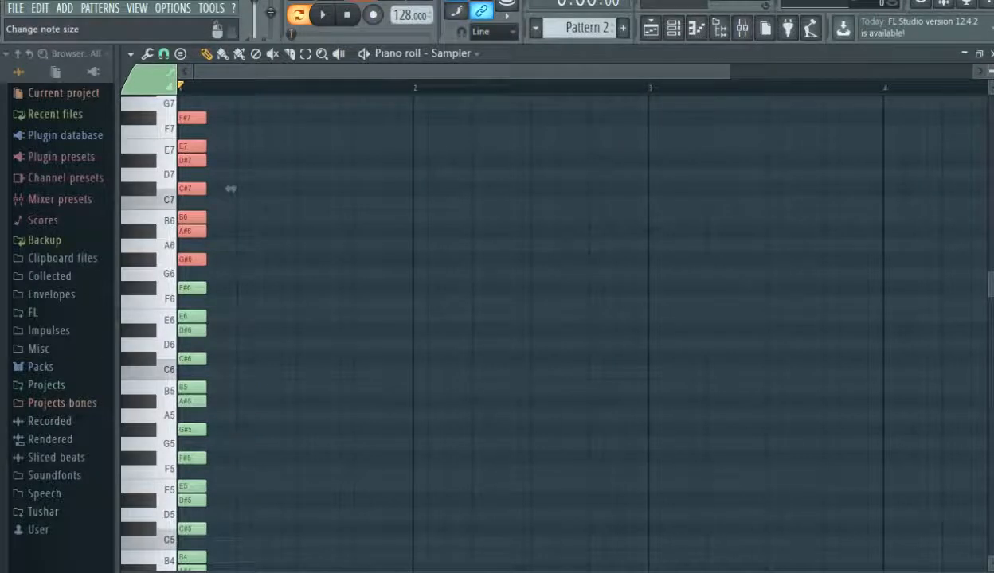
drag(991, 71, 991, 84)
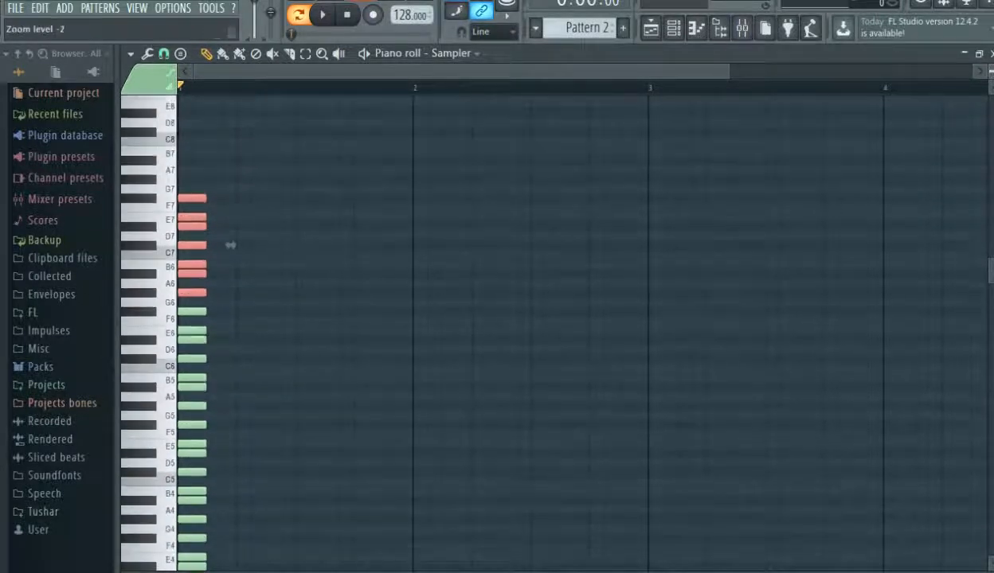
key(ctrl+a)
scroll(511, 186, down, 4)
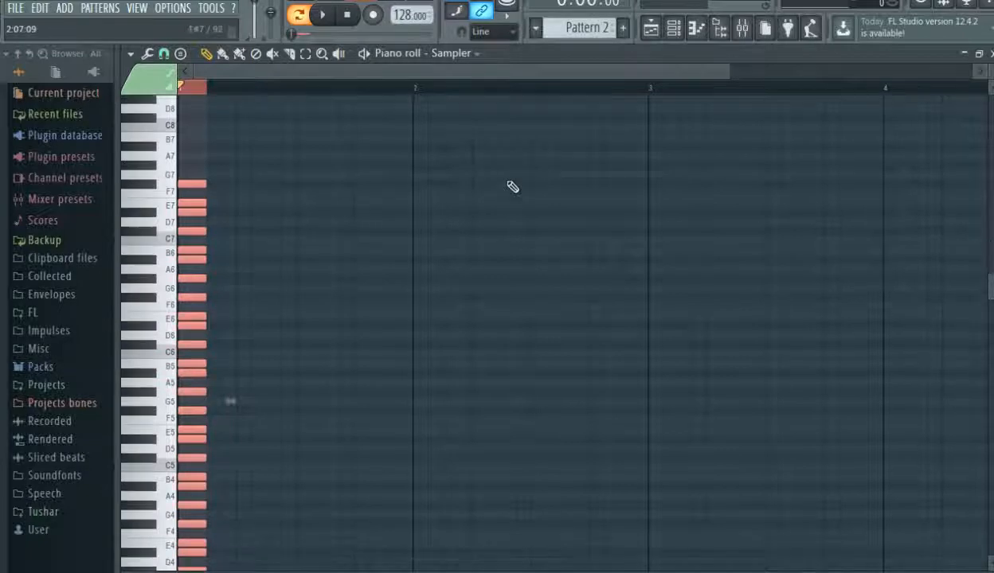
click(208, 245)
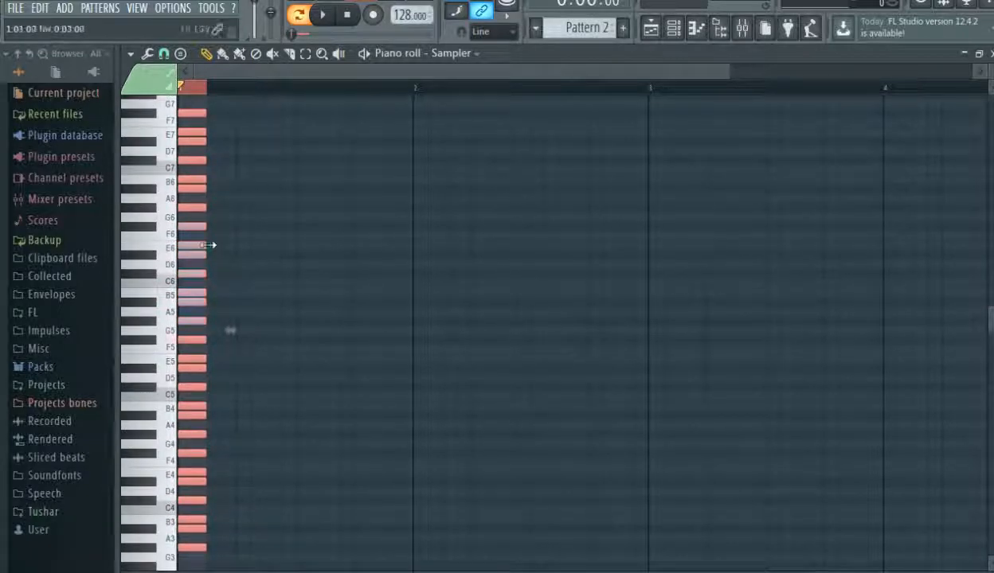
drag(207, 245, 936, 251)
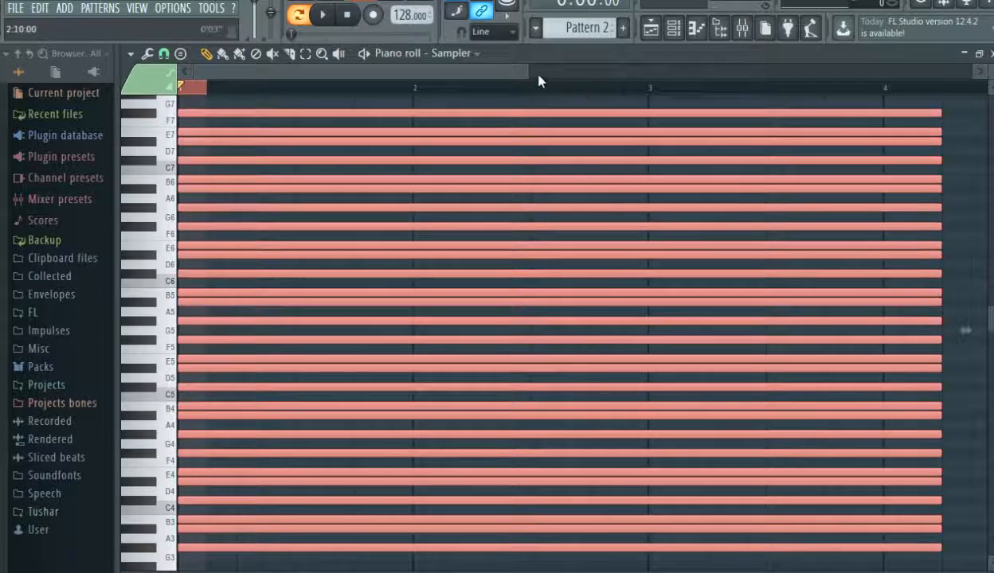
drag(525, 69, 703, 69)
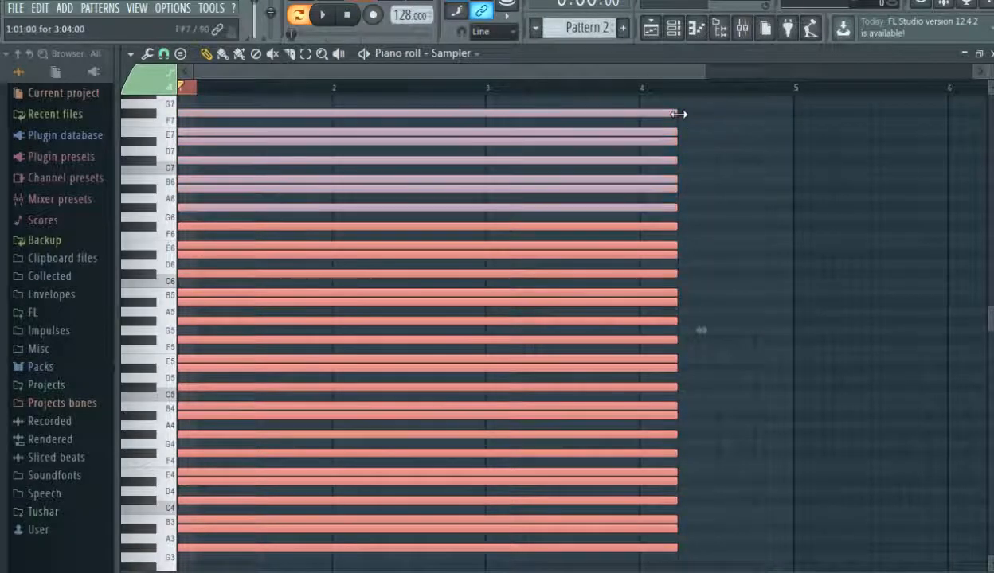
drag(678, 112, 793, 122)
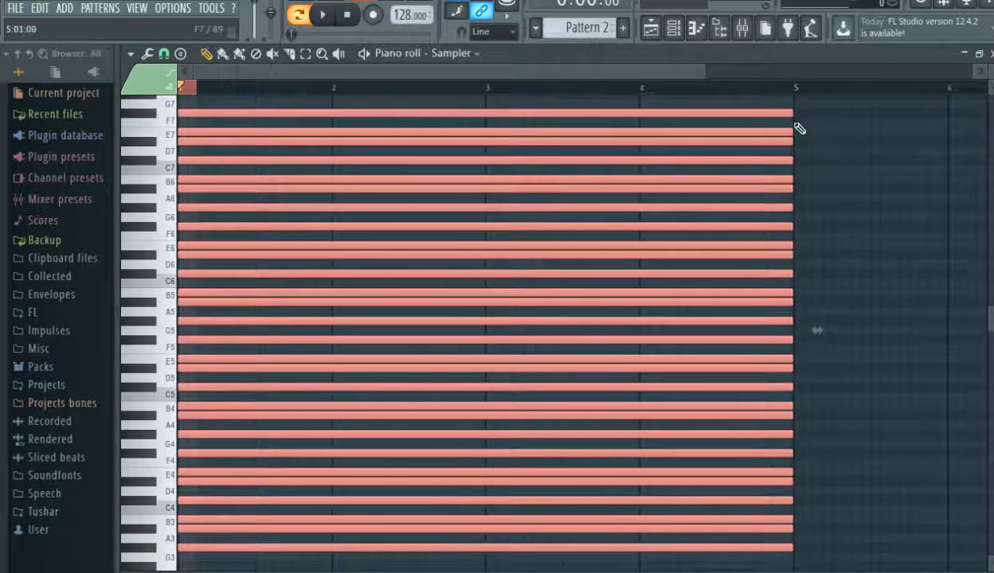
click(222, 91)
- Switch the piano roll to the Nexus channel, place a one-bar G#4 note in bar 1 and audition it
click(482, 55)
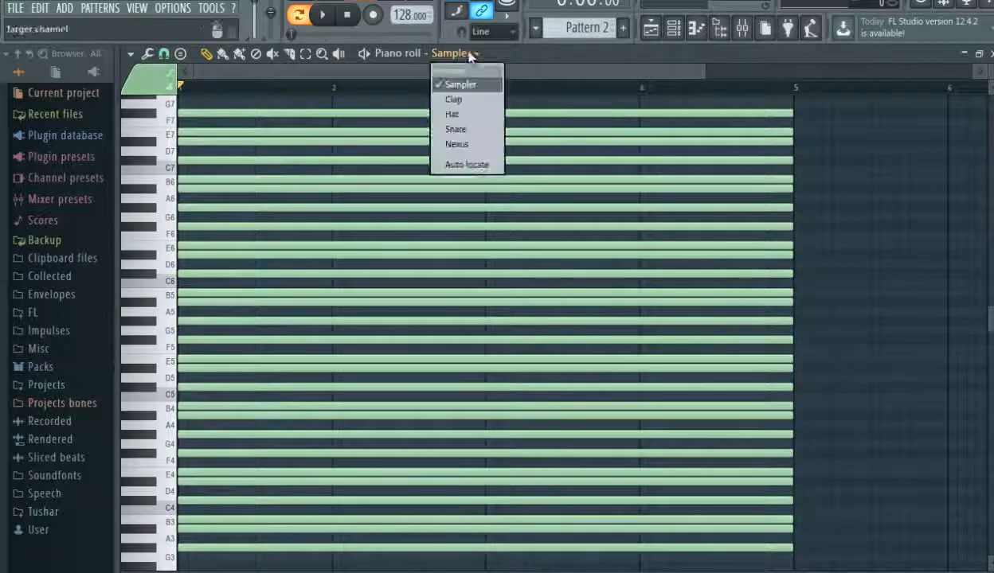
click(478, 140)
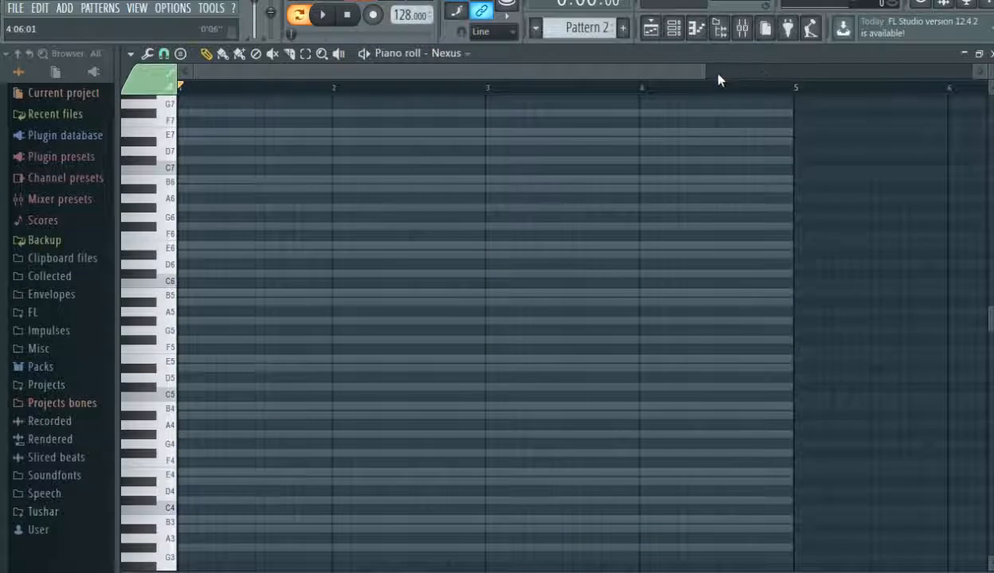
drag(699, 73, 503, 68)
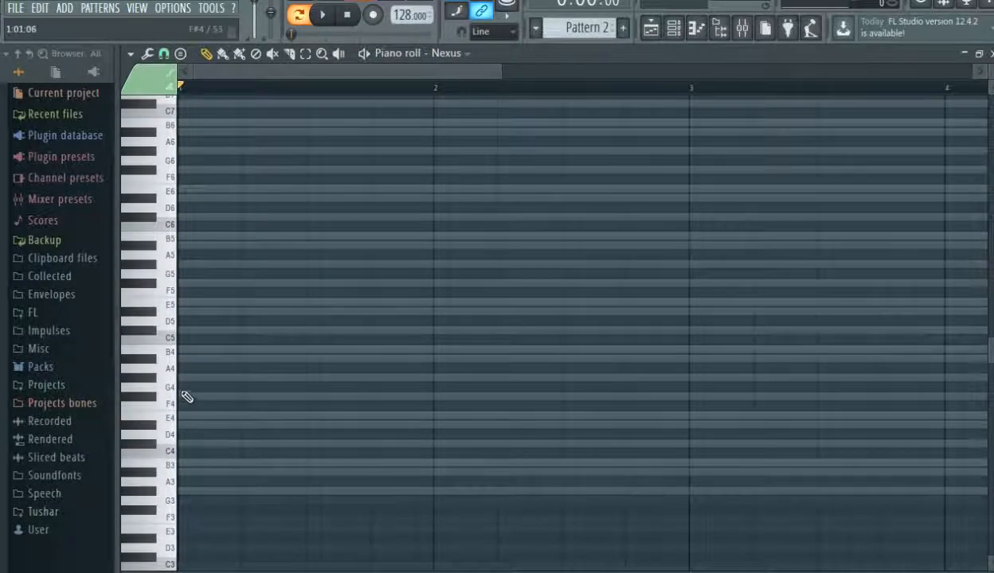
click(183, 380)
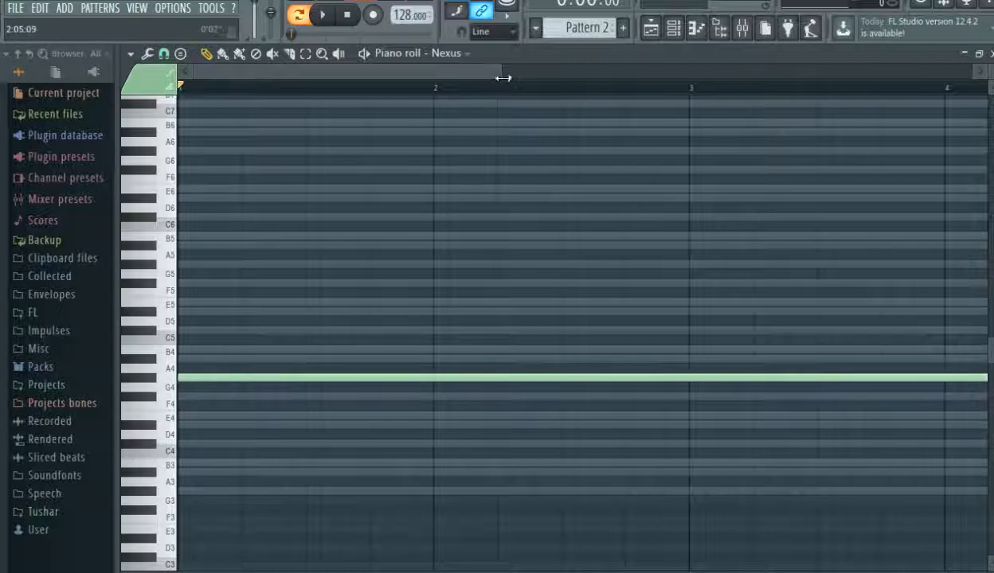
drag(503, 78, 675, 72)
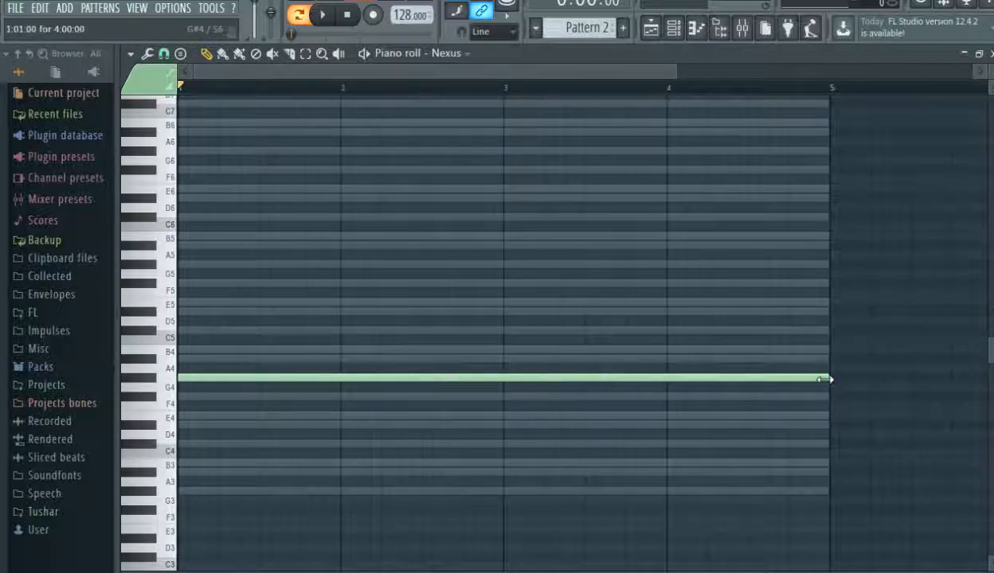
drag(825, 380, 371, 381)
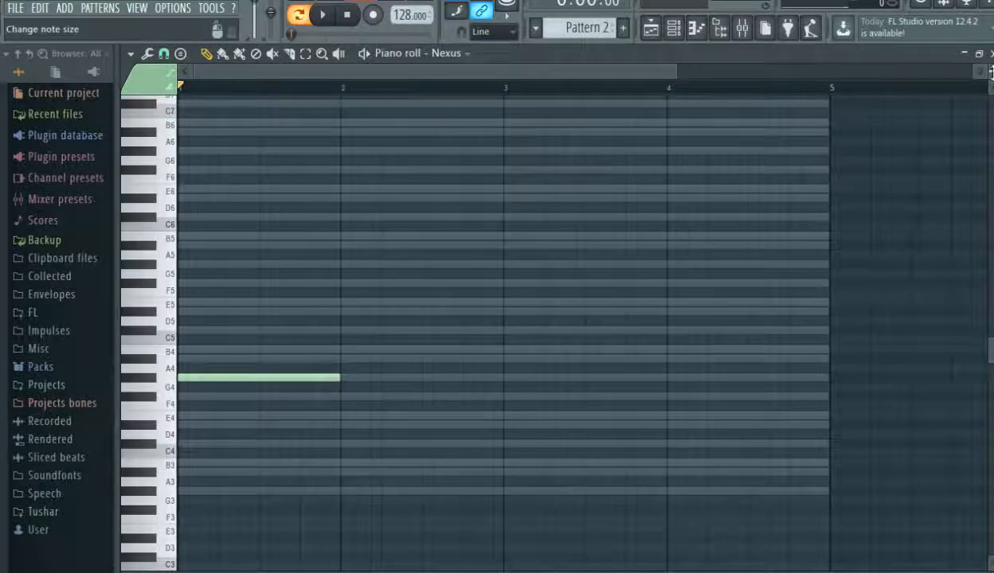
scroll(536, 359, up, 2)
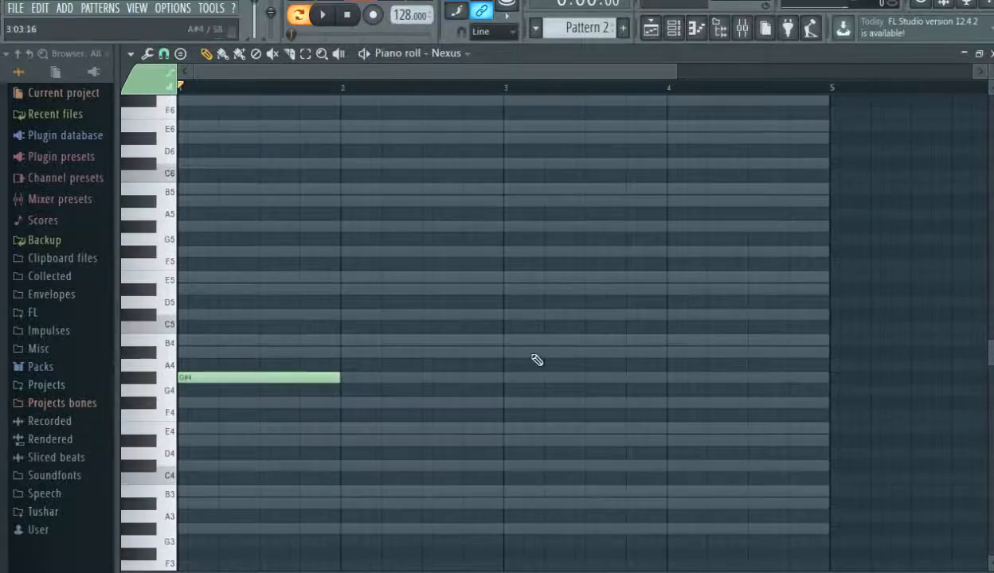
key(space)
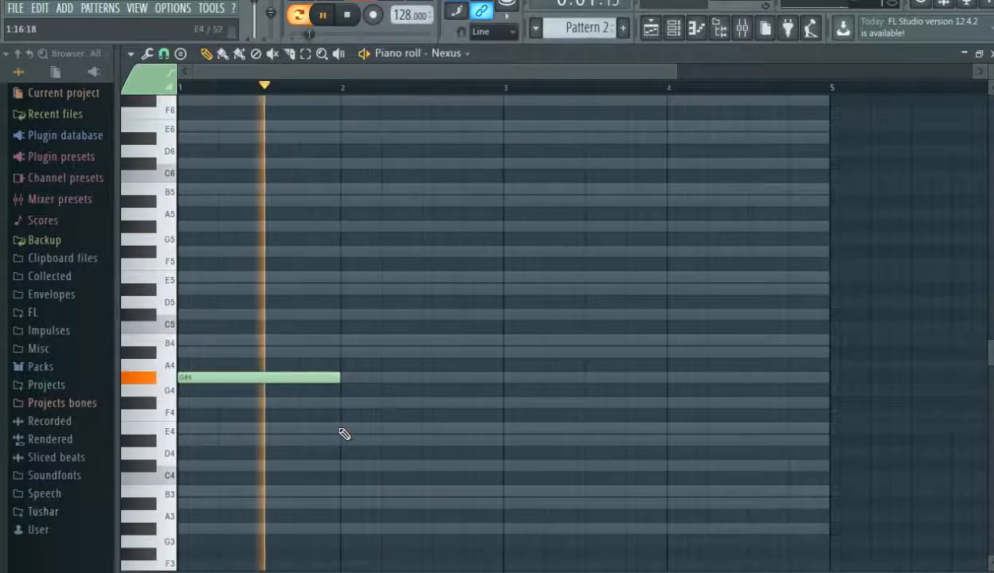
key(space)
- Add one-bar notes E4 in bar 2, F#4 in bar 3 and G#4 in bar 4, and play the pattern
click(342, 428)
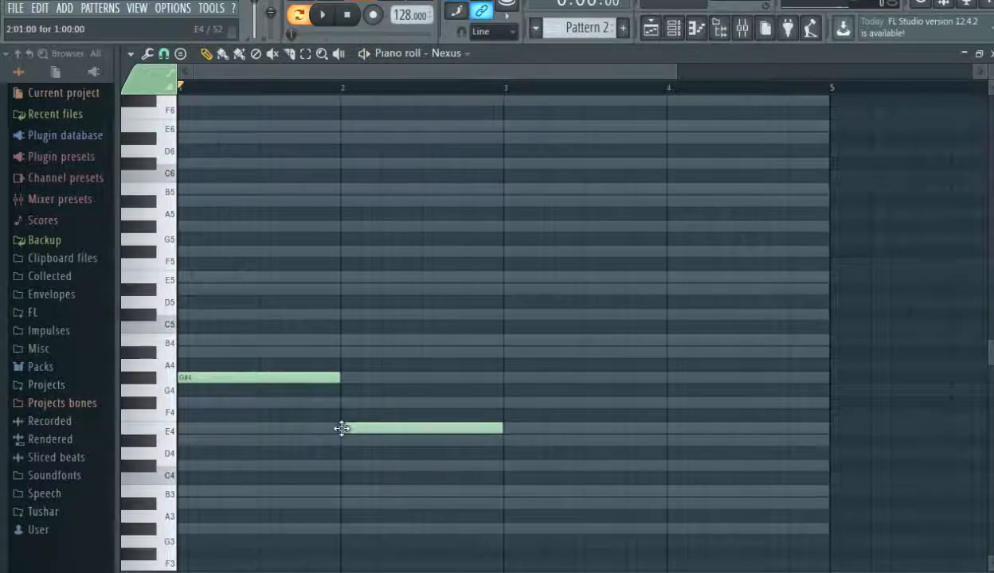
click(508, 404)
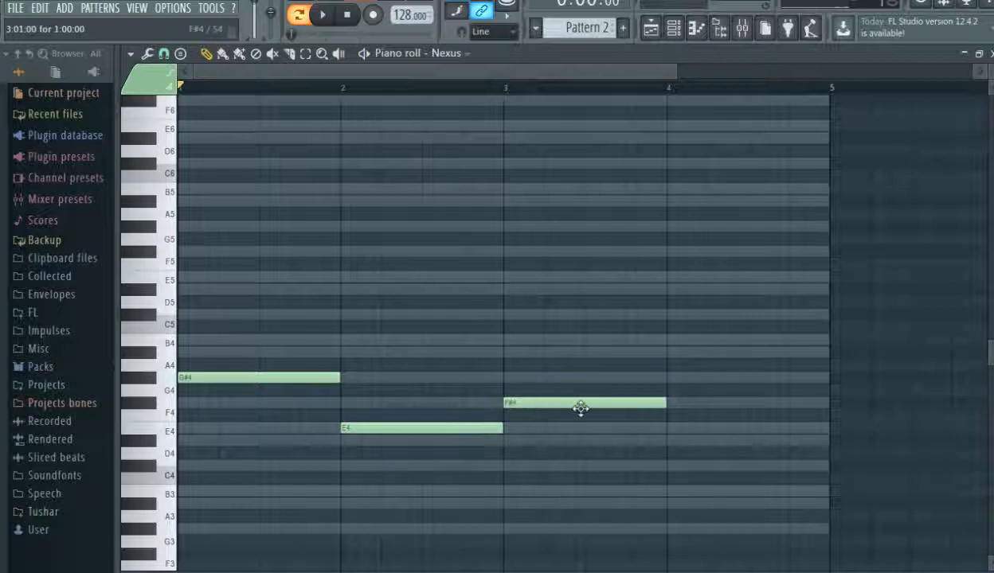
click(671, 380)
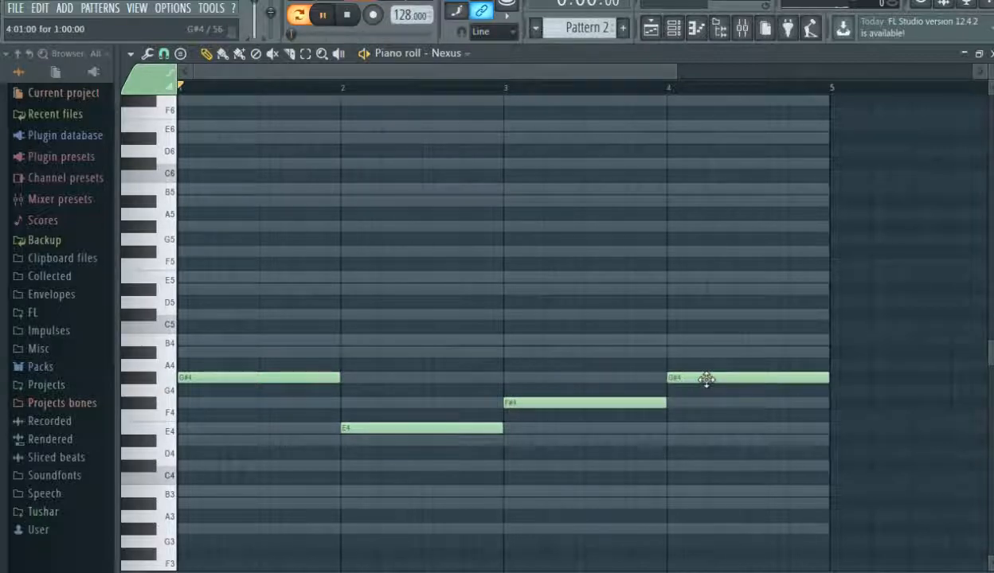
key(space)
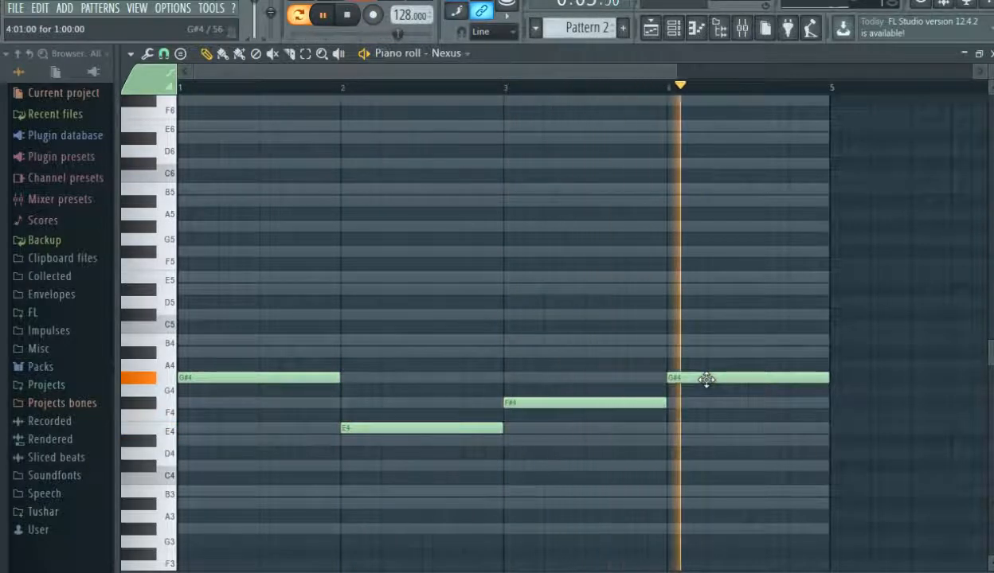
key(space)
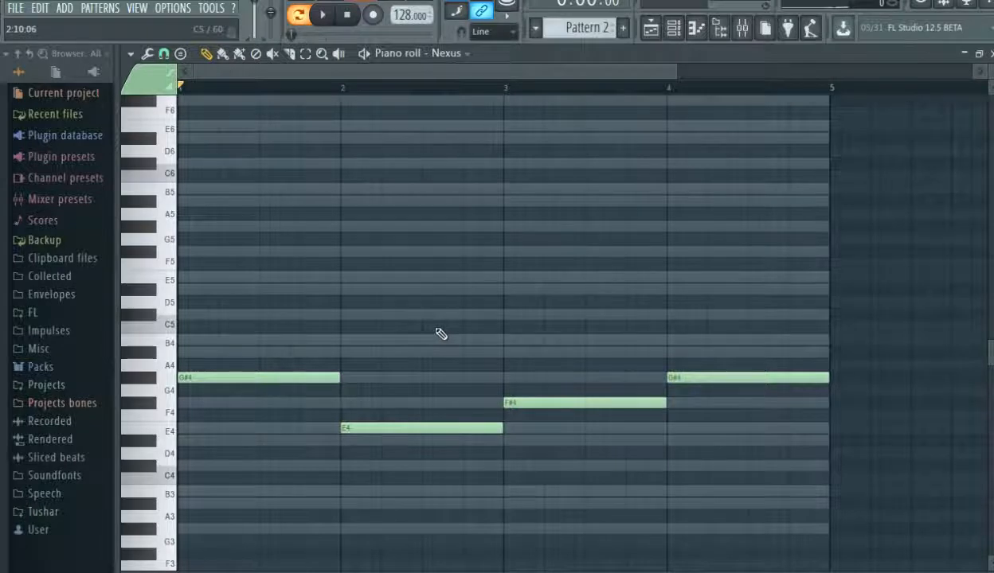
- Add a one-bar C#5 note above the G#4 in bar 1 and play it back
scroll(440, 333, up, 3)
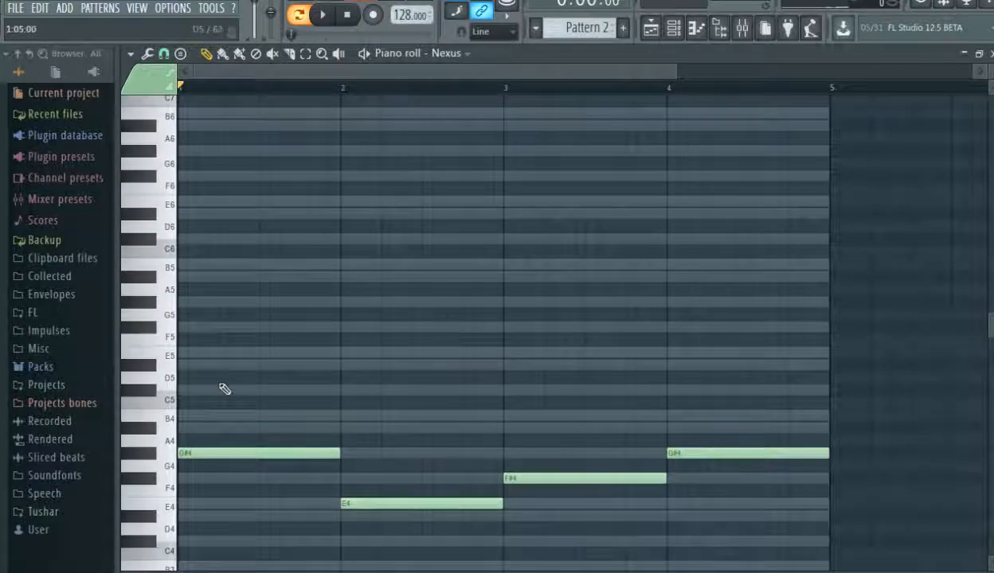
click(179, 391)
key(space)
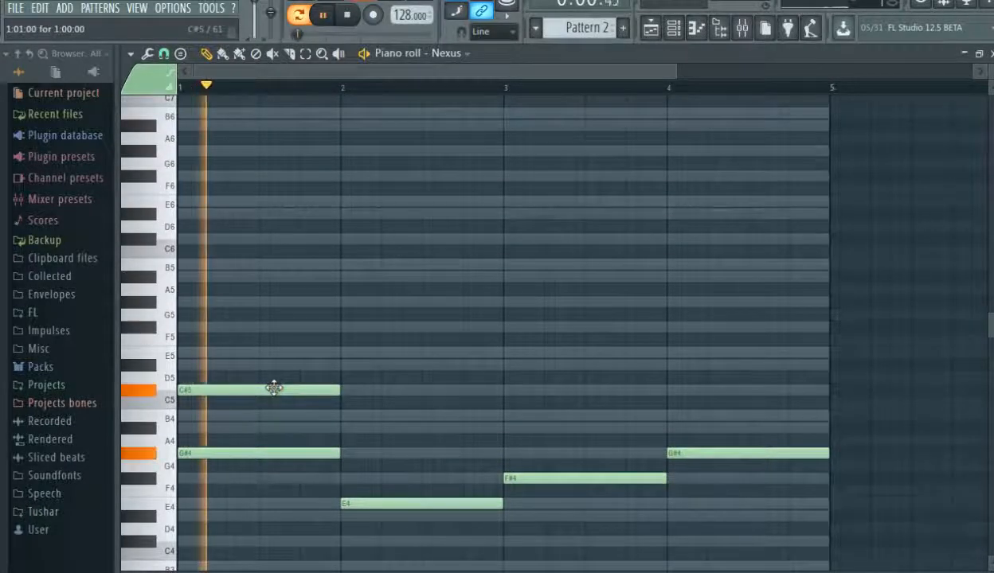
key(space)
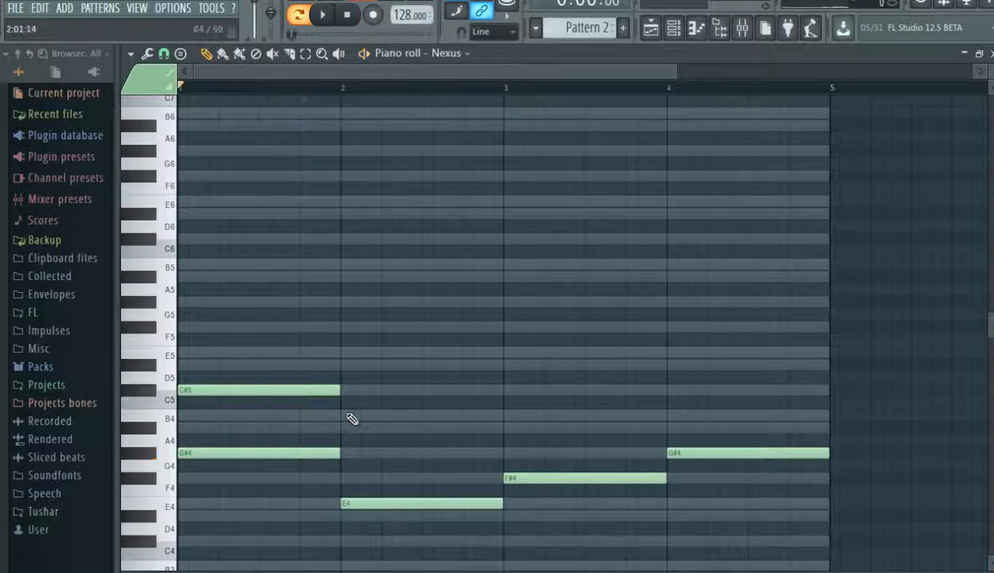
- Add a one-bar B4 note above the E4 in bar 2 and play the pattern
mouse_move(352, 420)
mouse_down()
mouse_move(410, 415)
mouse_move(408, 434)
mouse_up()
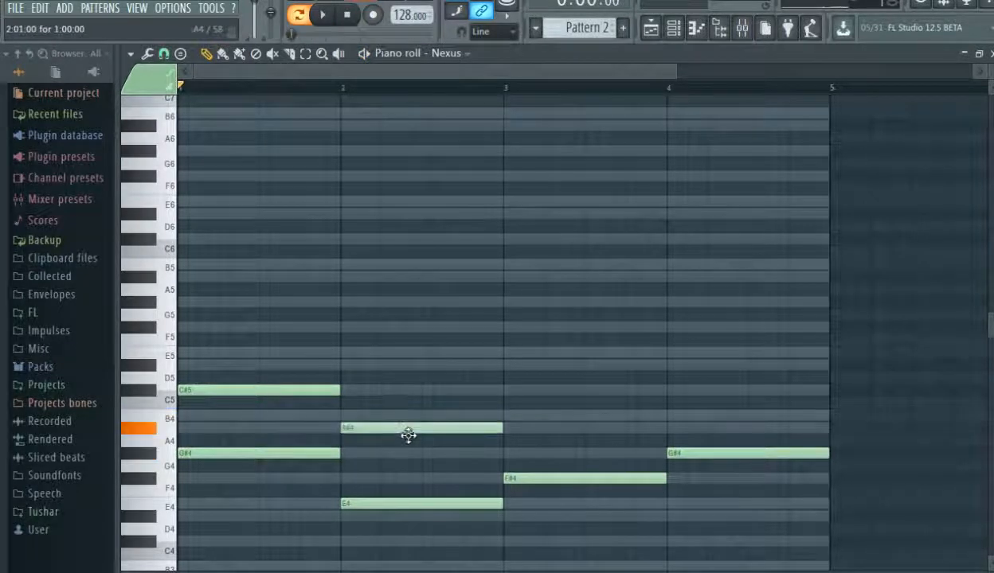
key(space)
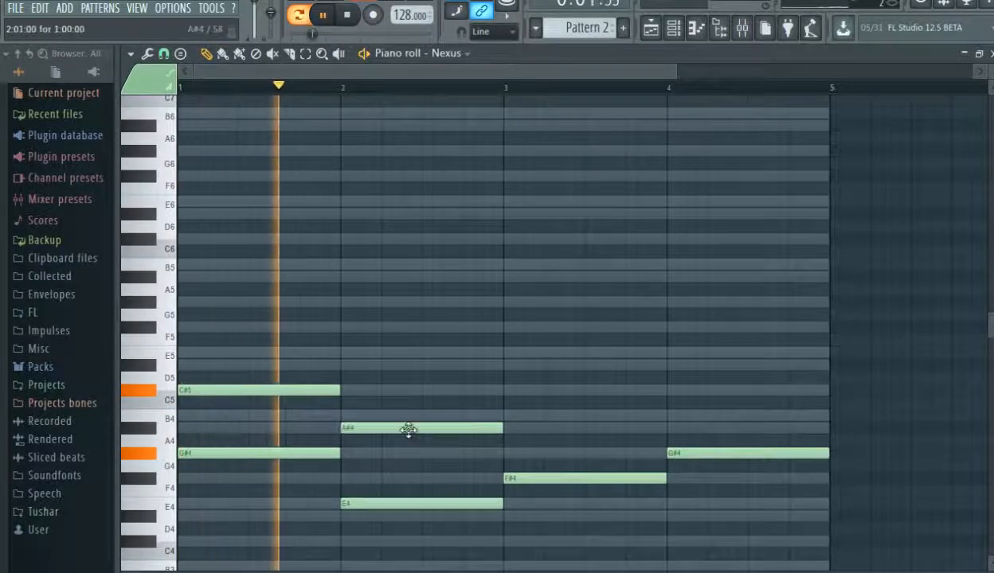
key(space)
drag(408, 430, 410, 415)
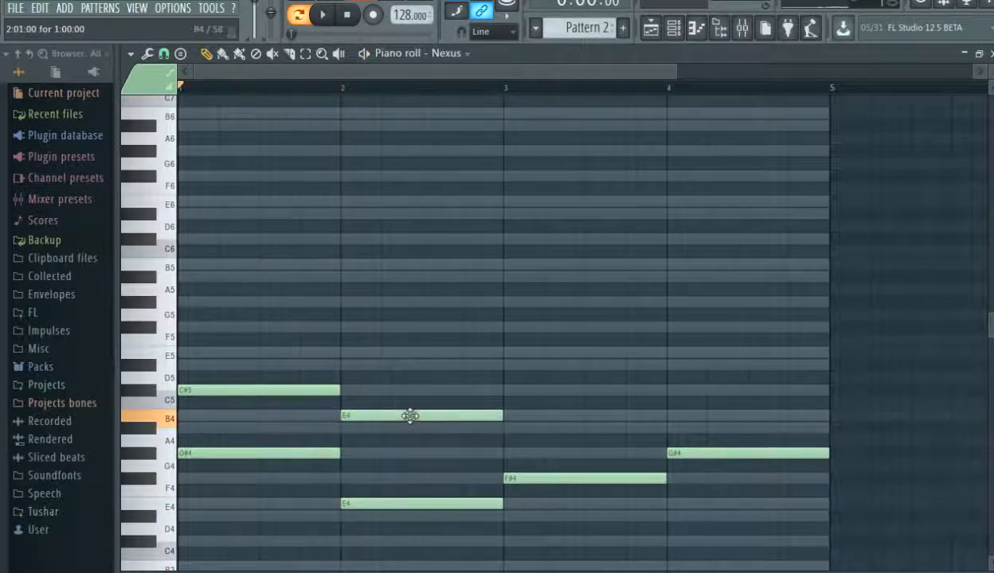
key(space)
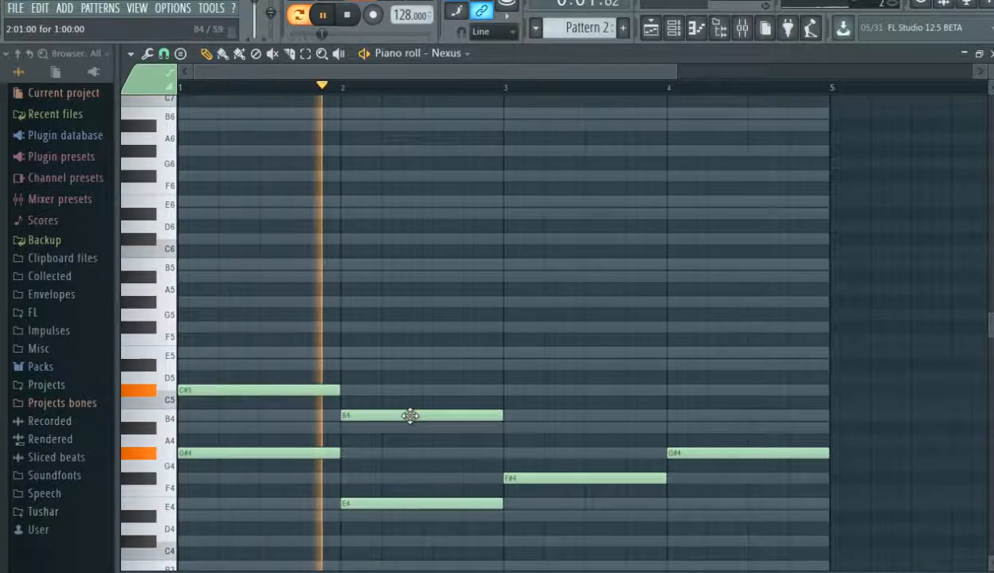
- Add one-bar upper notes during playback, settling on B4 in bar 3 and C#5 in bar 4
click(506, 390)
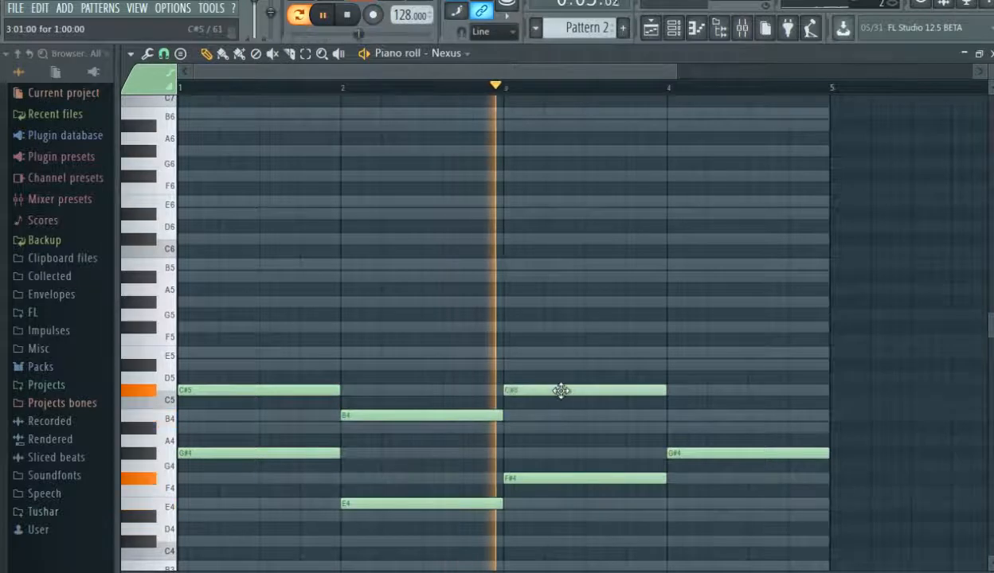
click(672, 366)
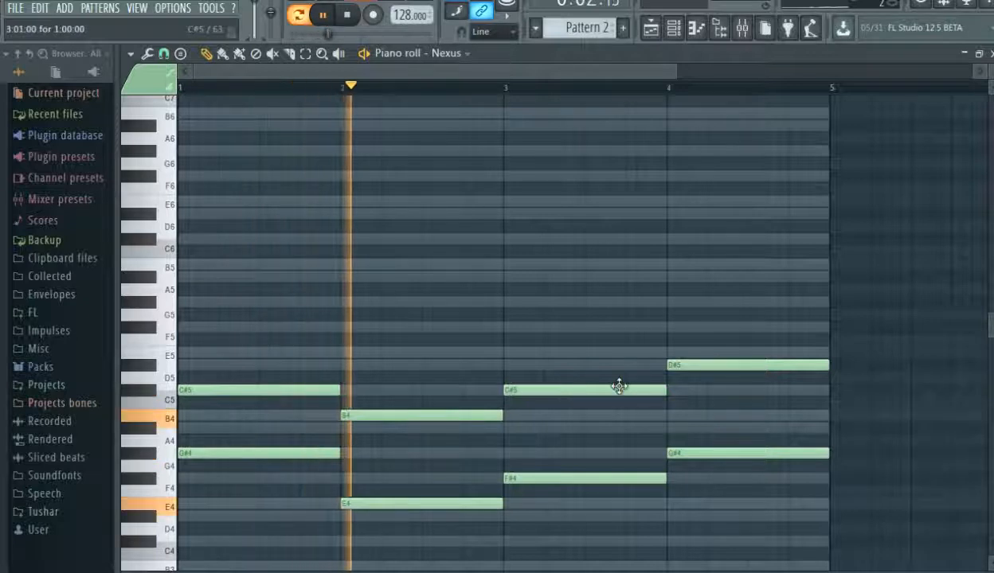
drag(619, 386, 616, 412)
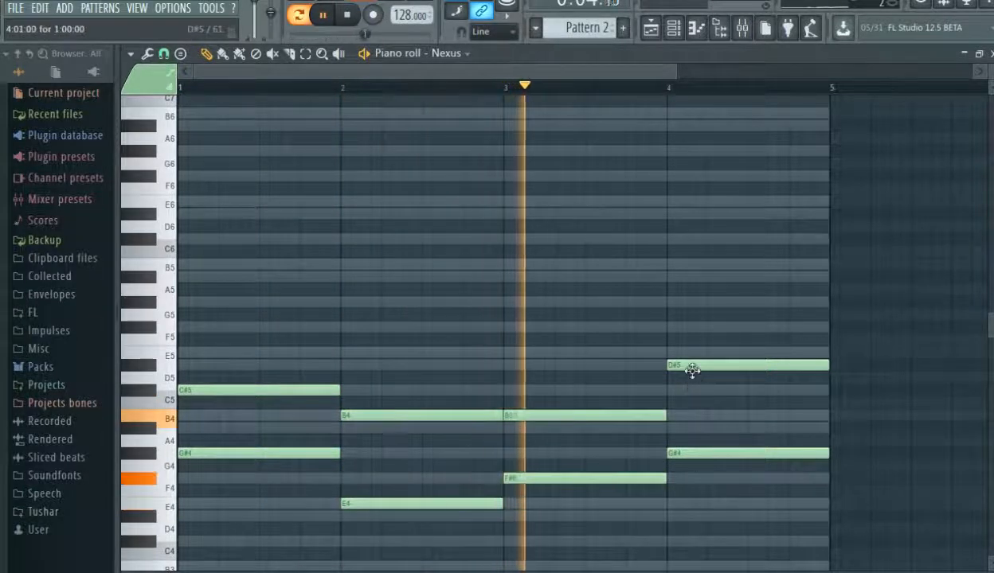
drag(692, 367, 691, 389)
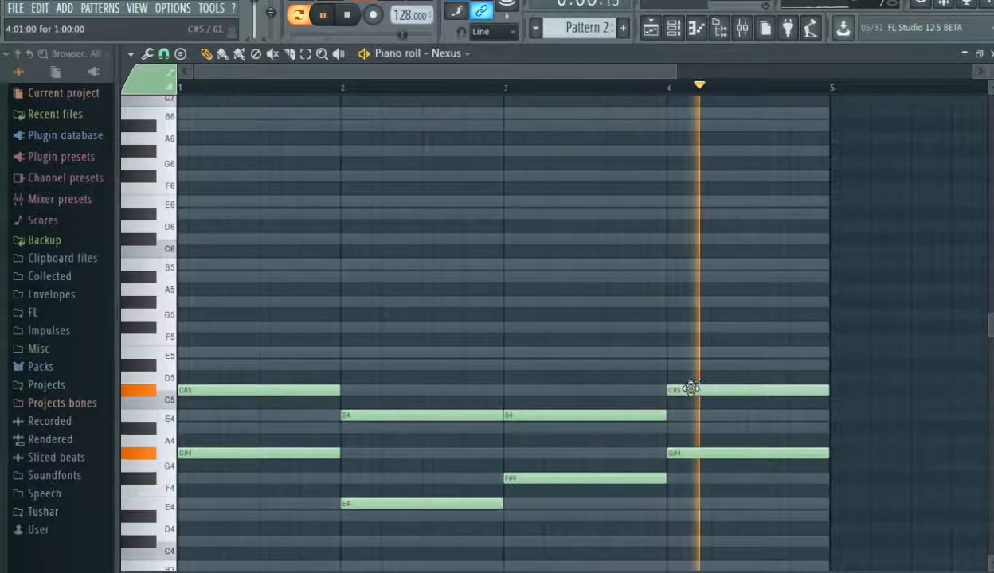
- Add a G#5 melody note above the chord at the start of bar 1 and shorten it to two steps
key(space)
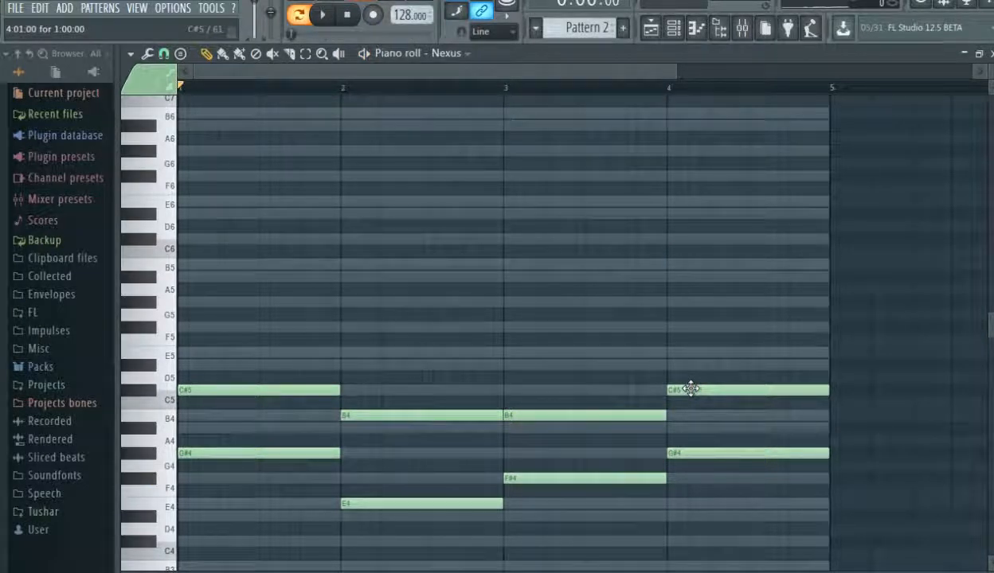
drag(670, 75, 468, 68)
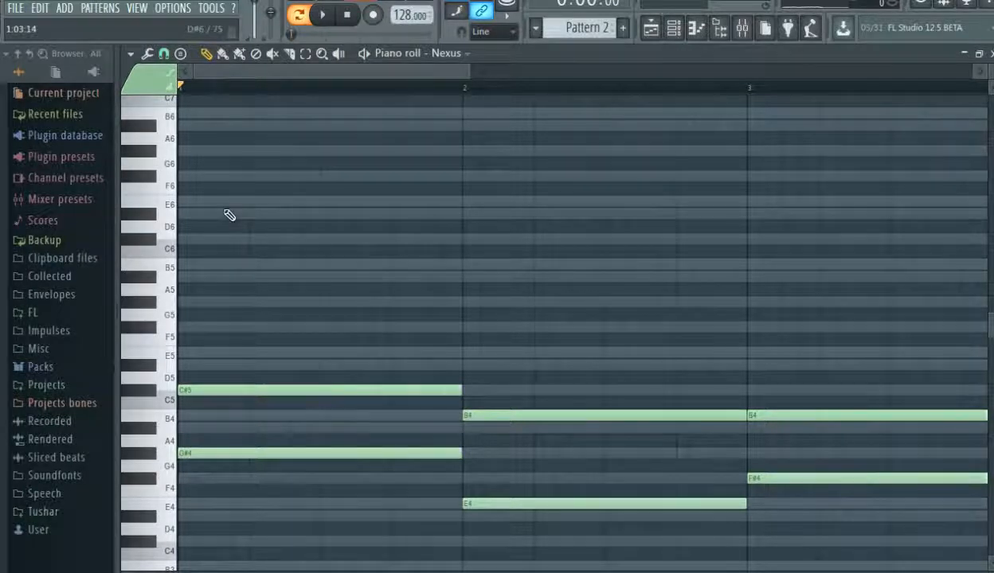
click(181, 302)
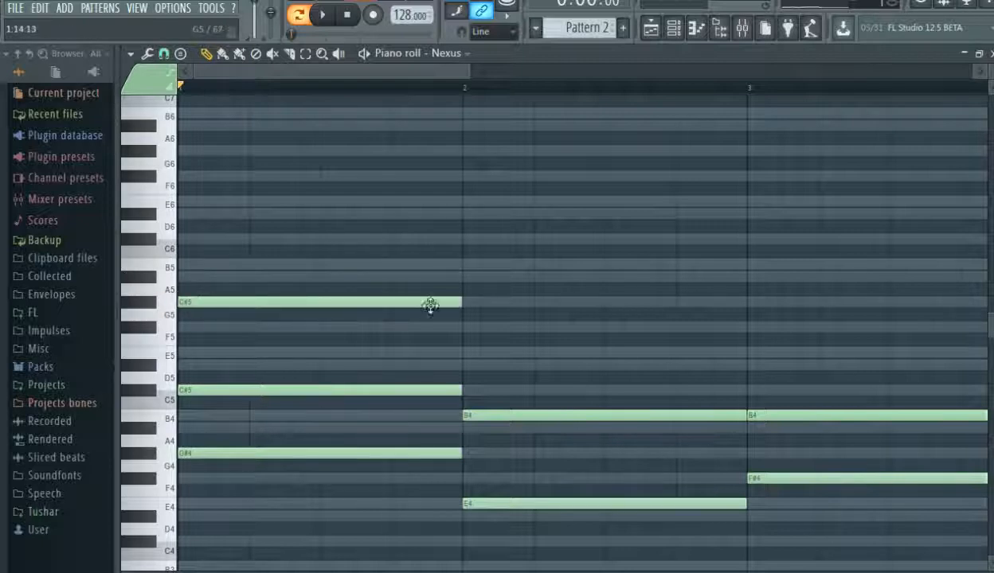
drag(459, 302, 284, 303)
drag(191, 325, 182, 323)
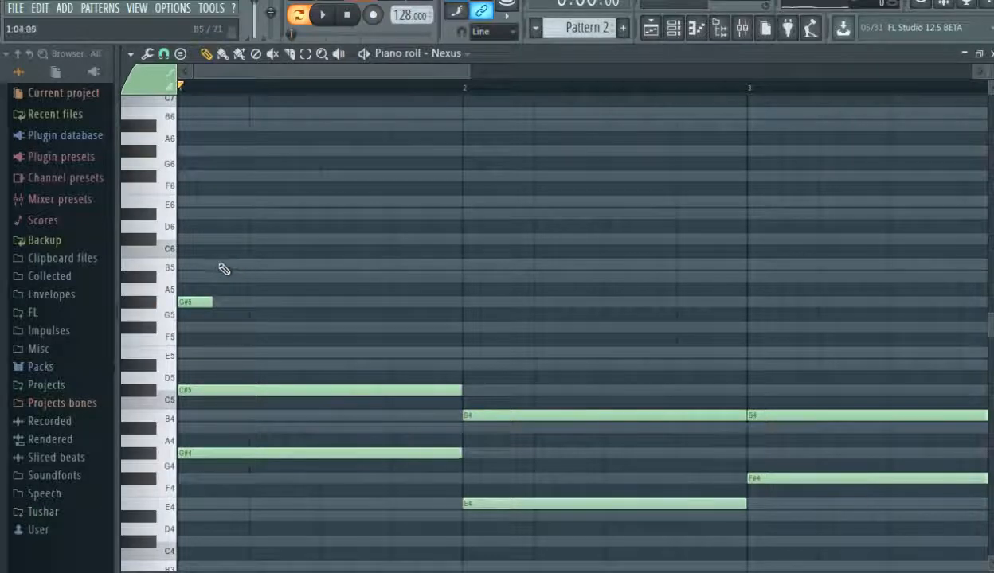
- Add two-step melody notes A#5 at 1:05 and B5 at 1:07 in bar 1, checking them with playback
click(217, 265)
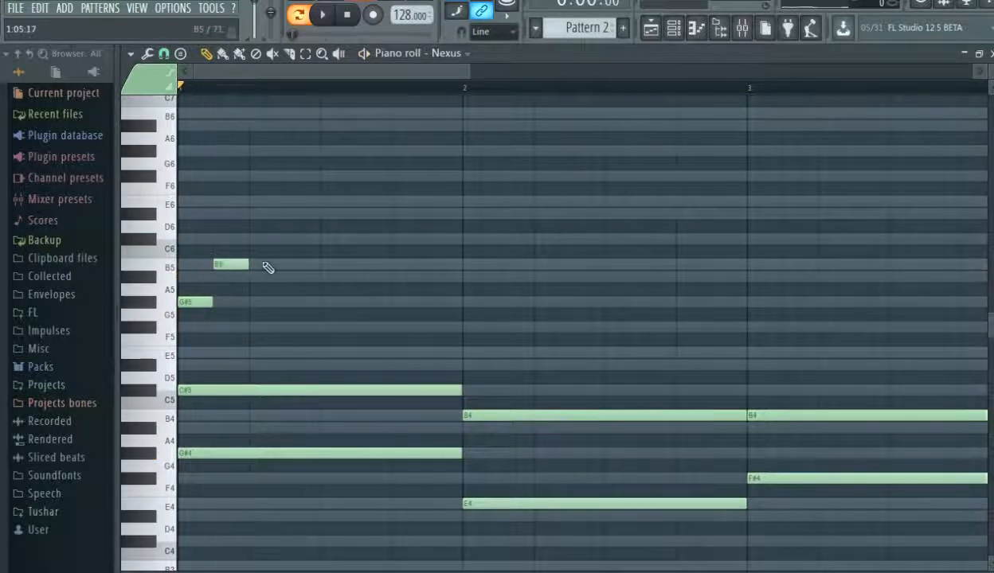
drag(237, 261, 274, 281)
key(space)
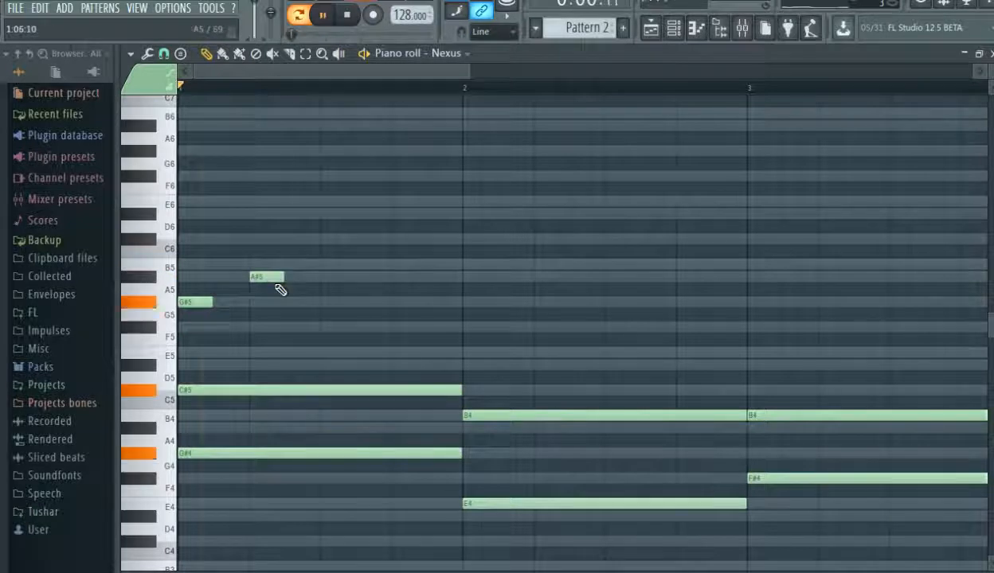
key(space)
click(321, 265)
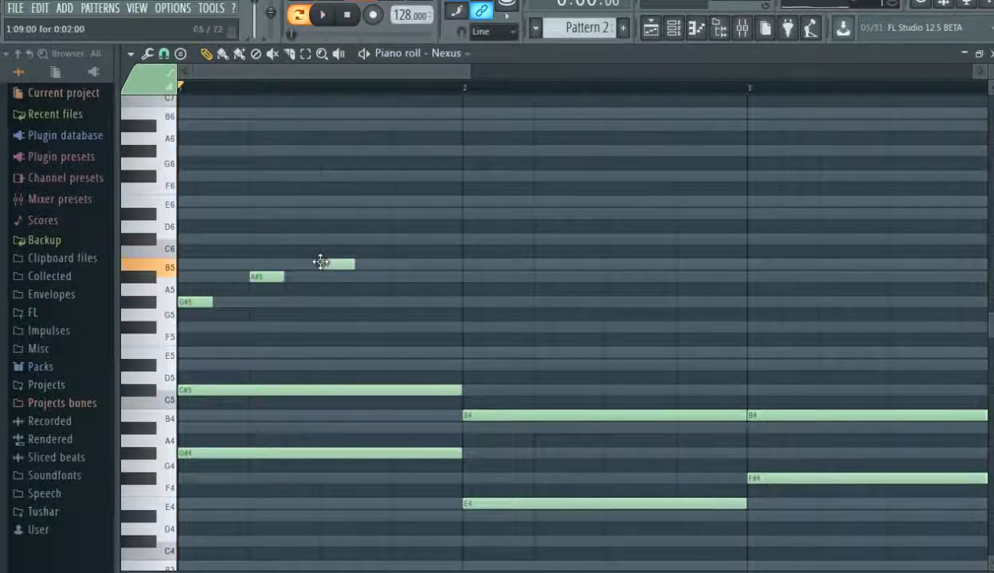
key(space)
drag(346, 264, 308, 263)
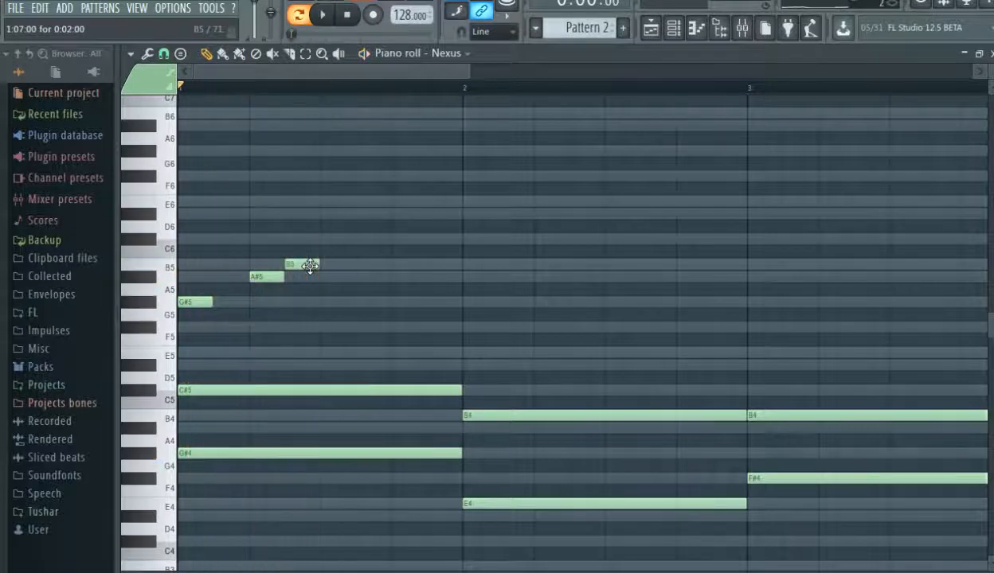
- Complete the bar 1 melody with consecutive two-step notes G#5, A#5 and B5 starting at 1:11, and play it
click(394, 276)
click(427, 264)
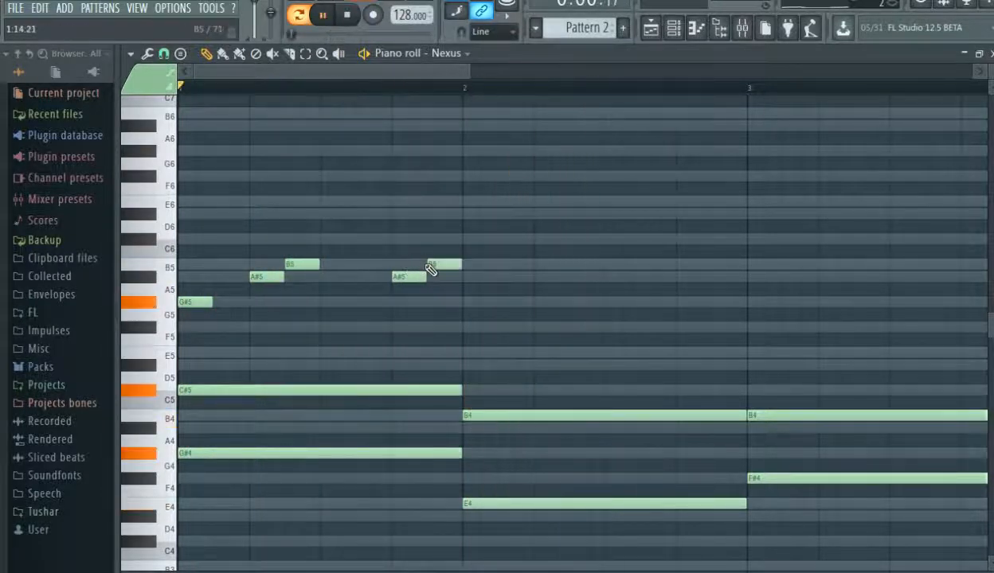
key(space)
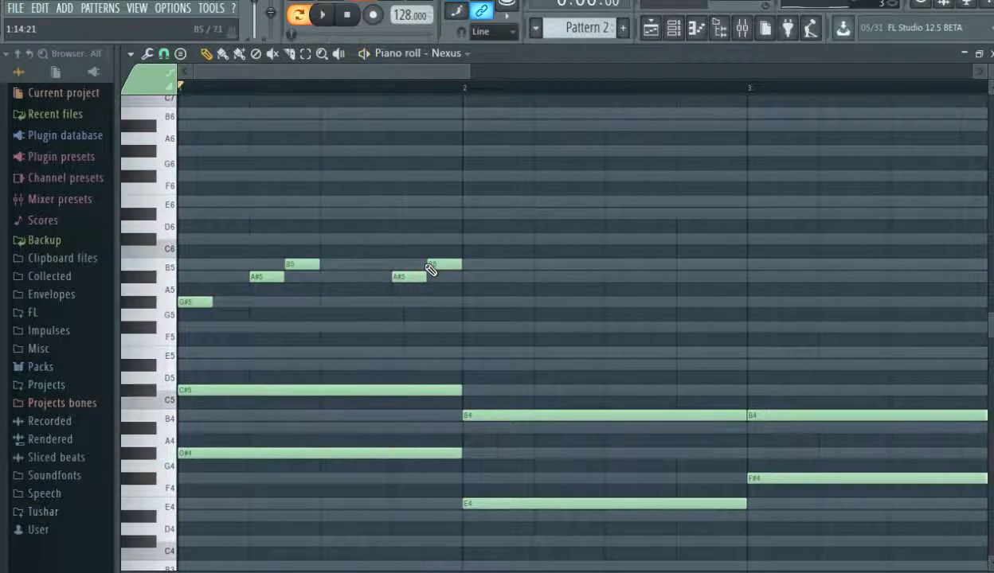
click(359, 301)
key(space)
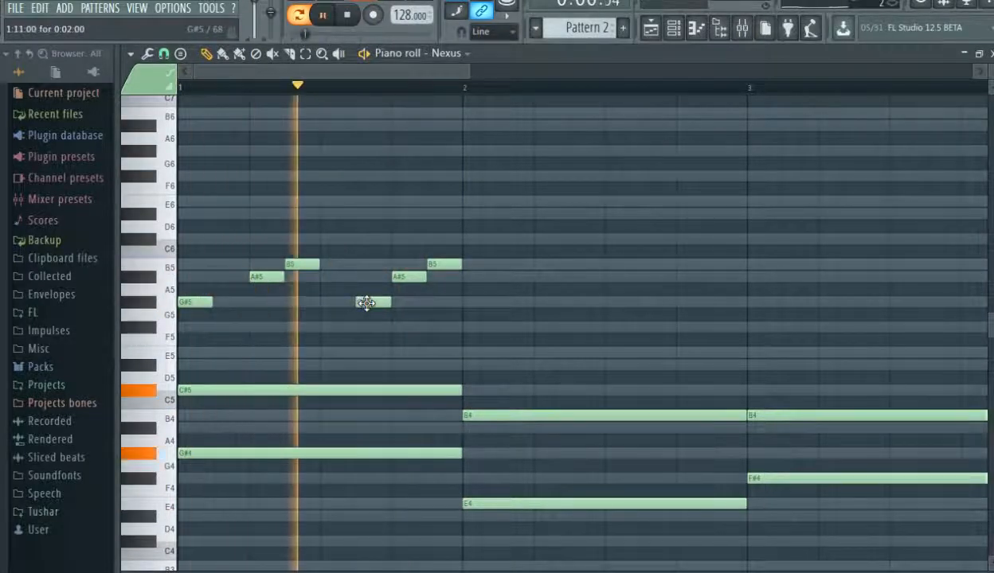
key(space)
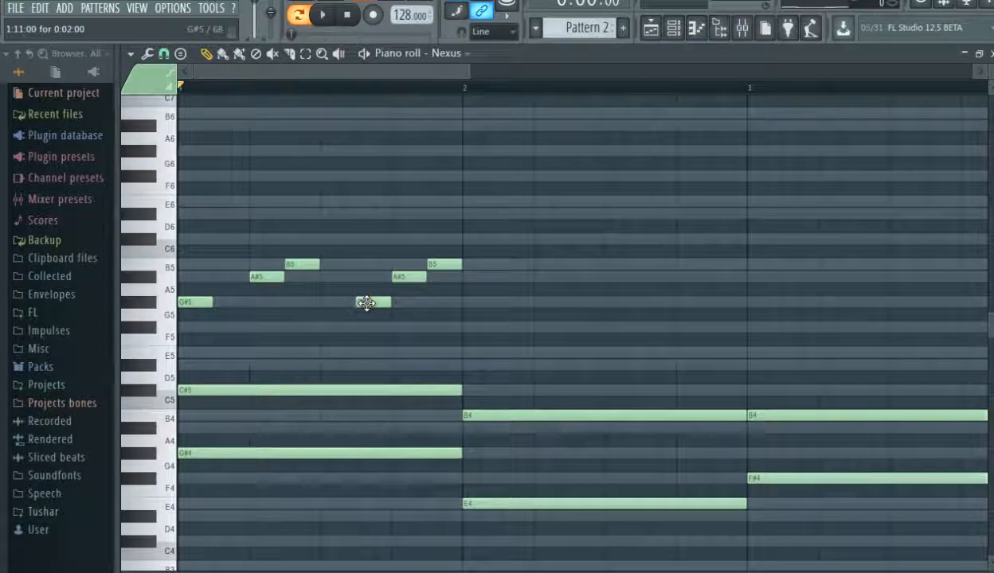
- Start the bar 2 melody with two-step notes E5 at 2:01 and G#5 at 2:05, and play the pattern
click(467, 355)
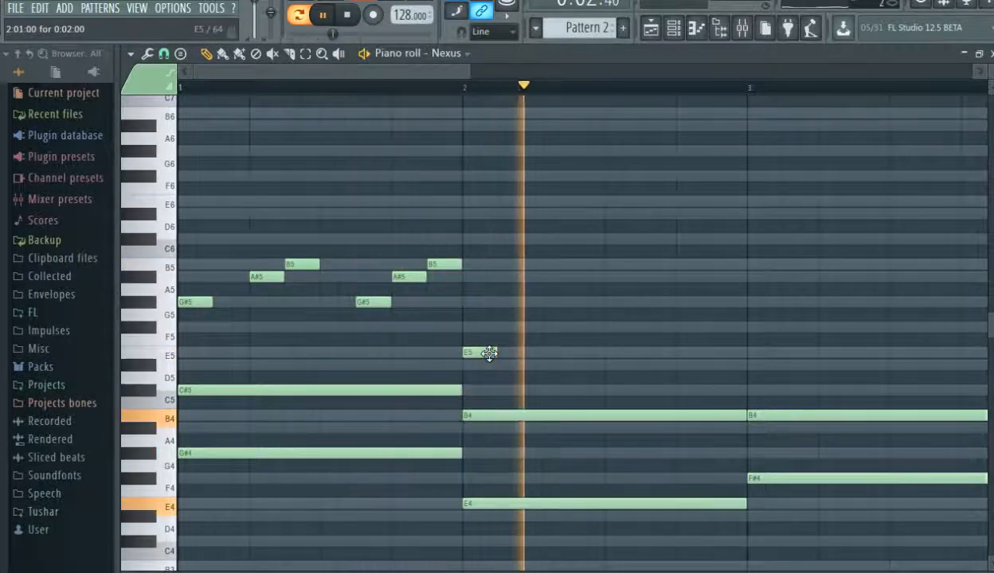
key(space)
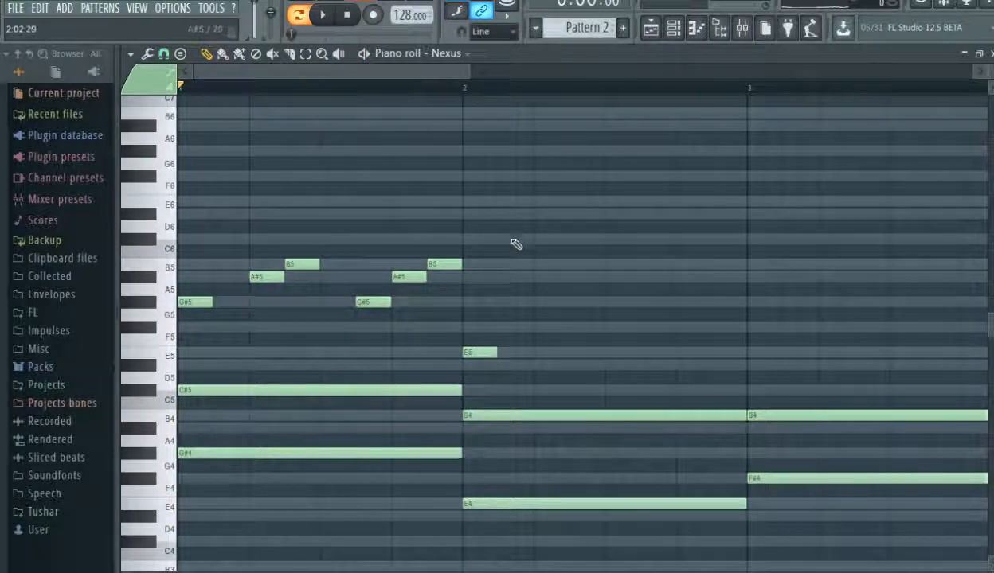
drag(522, 278, 548, 273)
key(space)
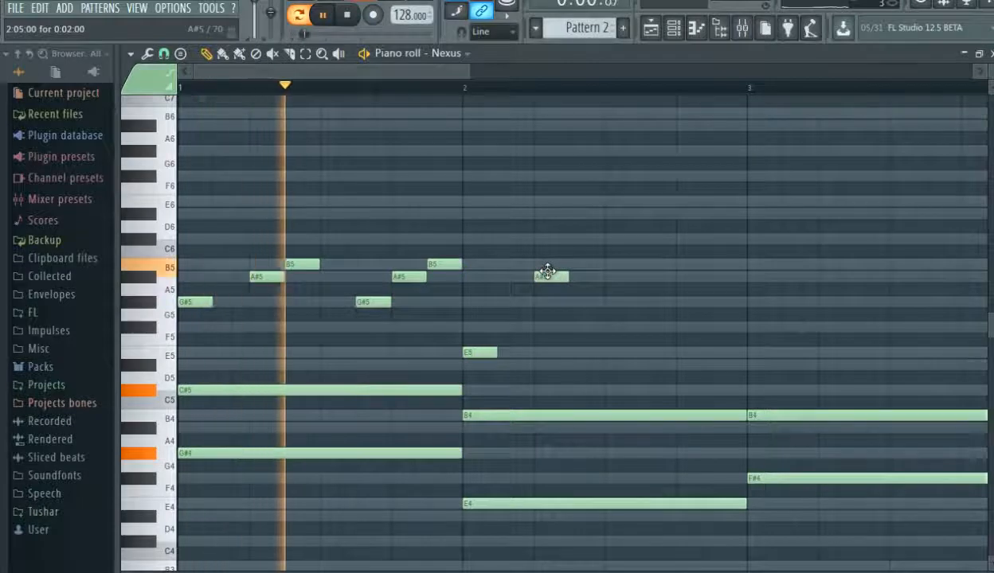
key(space)
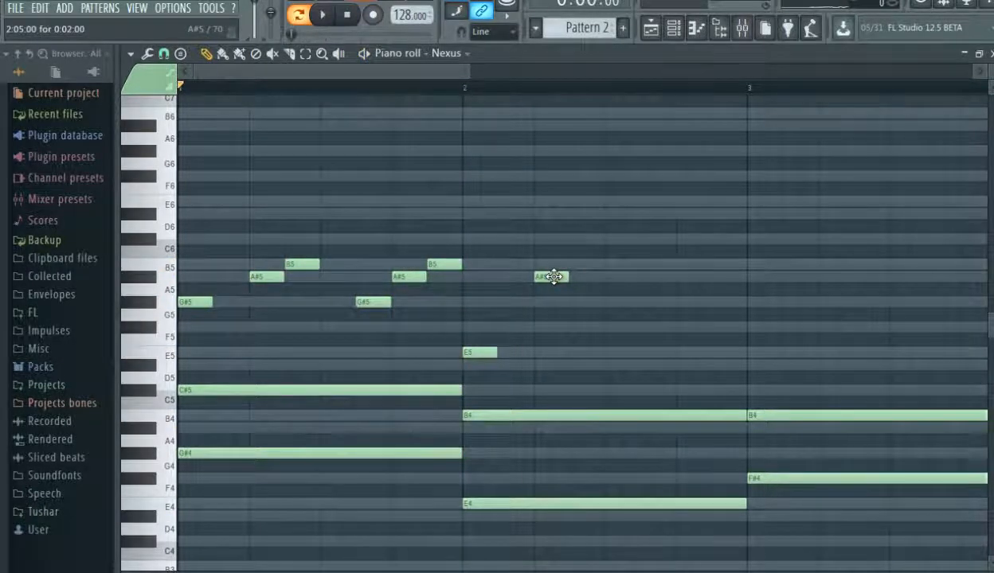
key(space)
key(space)
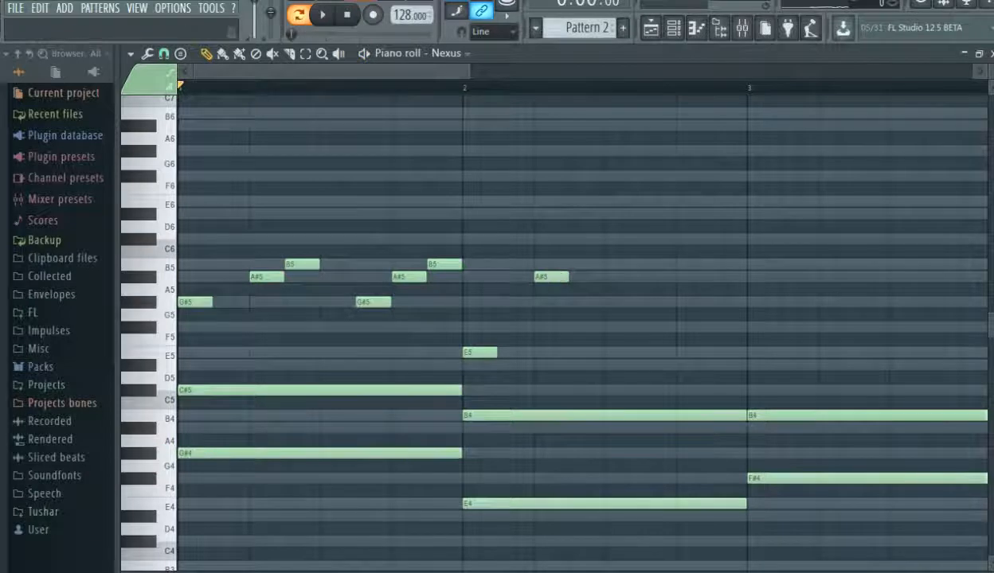
drag(559, 278, 561, 318)
key(space)
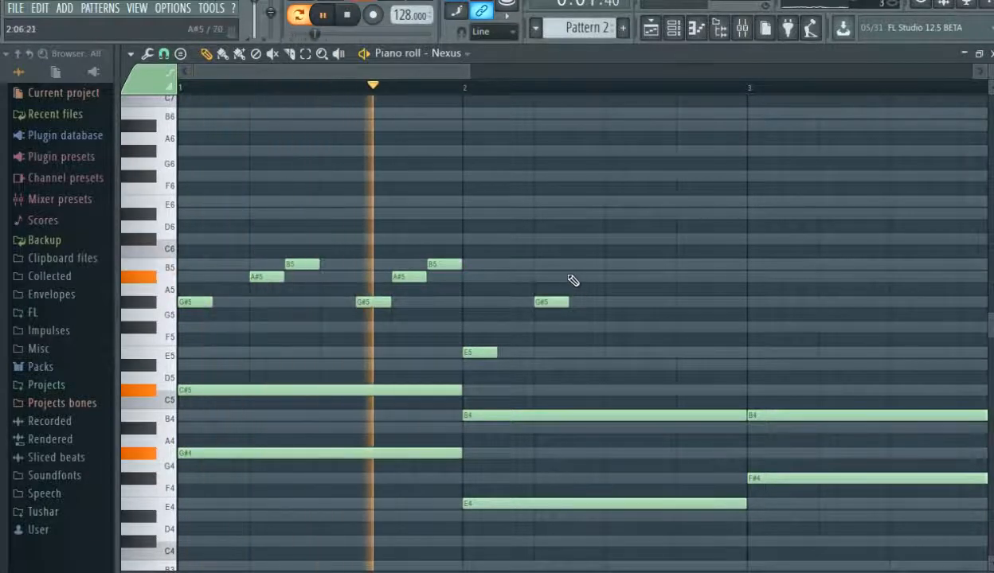
- Continue the bar 2 melody after the G#5 with consecutive two-step notes A#5, C#6, B5 and A#5, and play the pattern
click(571, 277)
key(space)
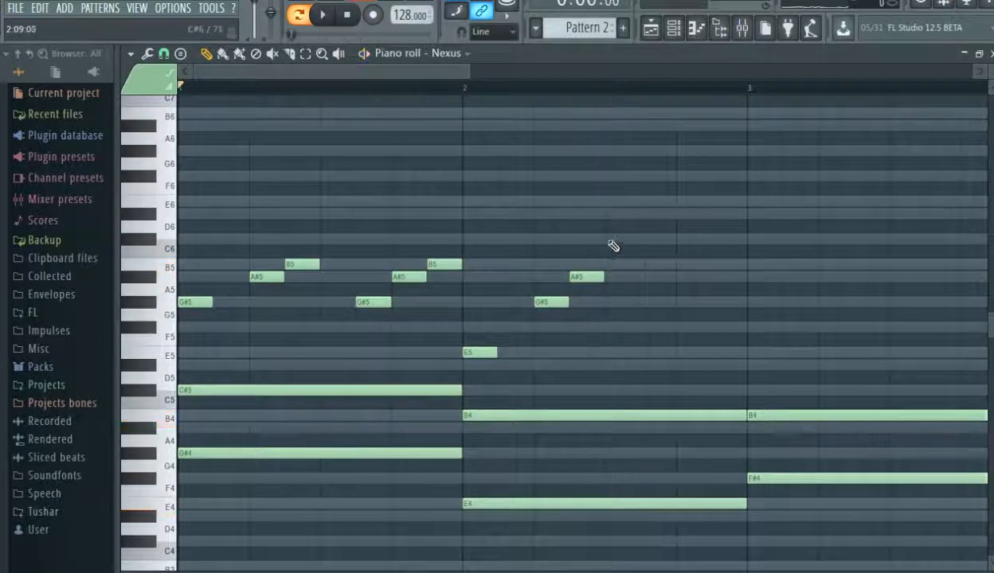
click(625, 240)
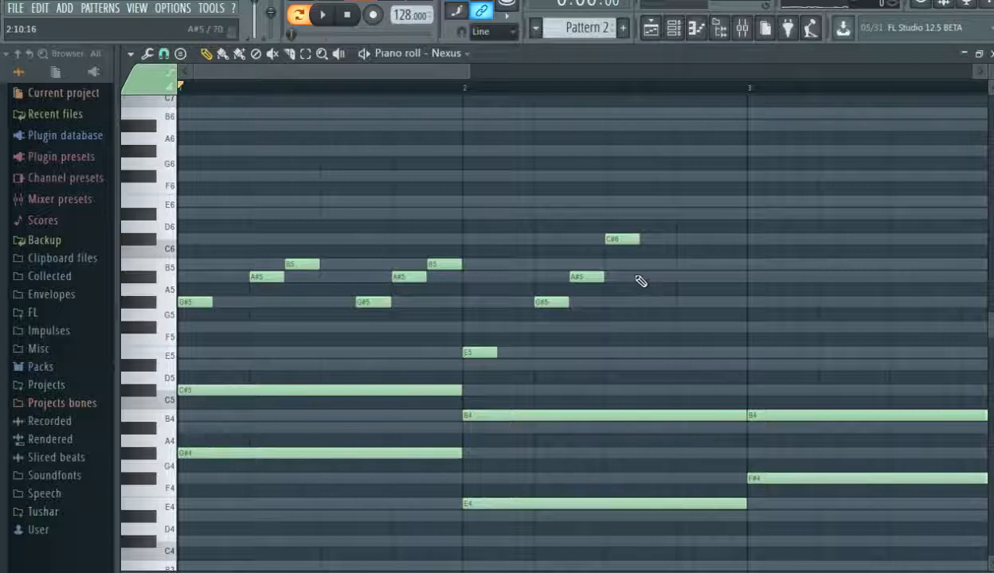
click(644, 276)
click(664, 276)
drag(664, 276, 666, 263)
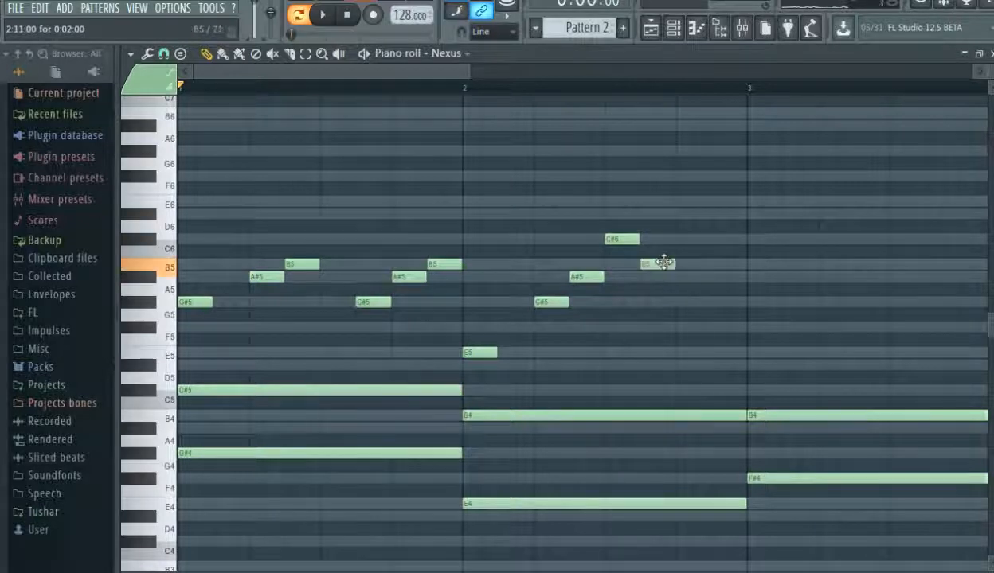
click(678, 277)
key(space)
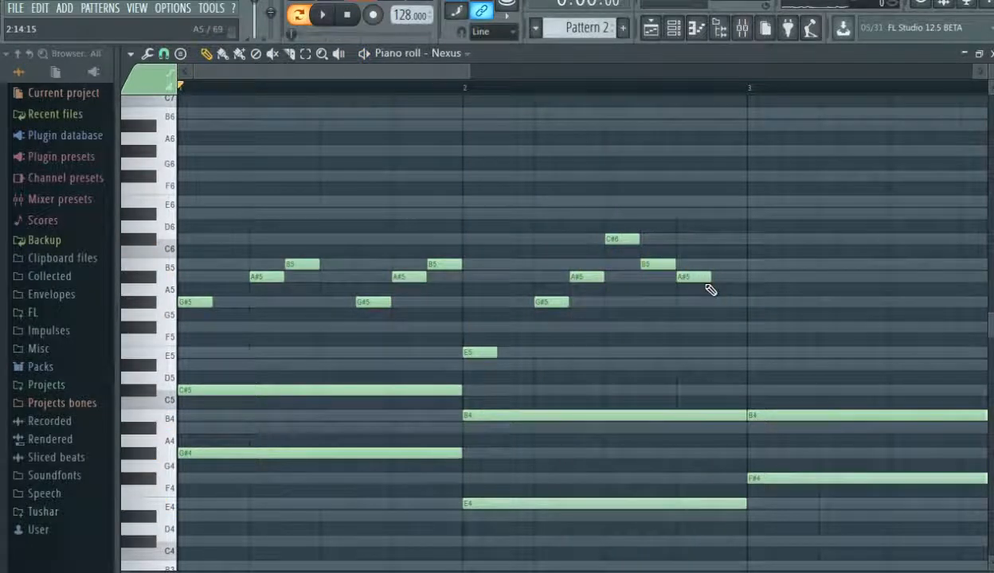
key(space)
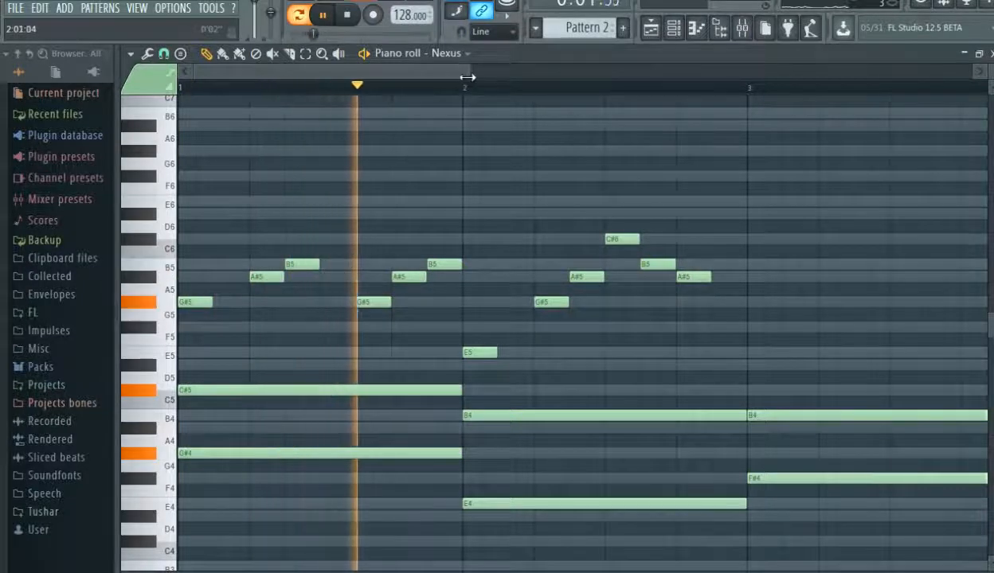
drag(467, 74, 573, 72)
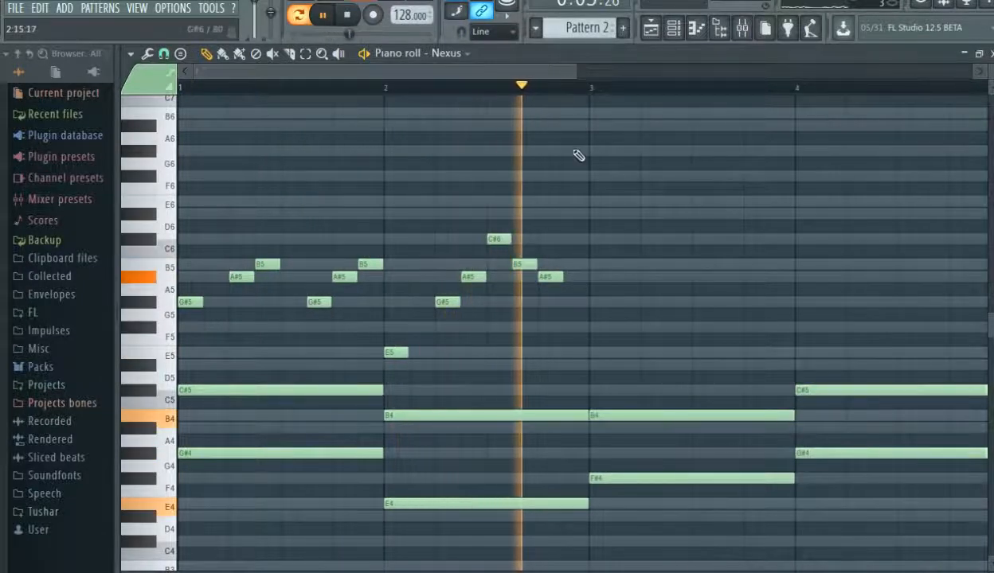
key(space)
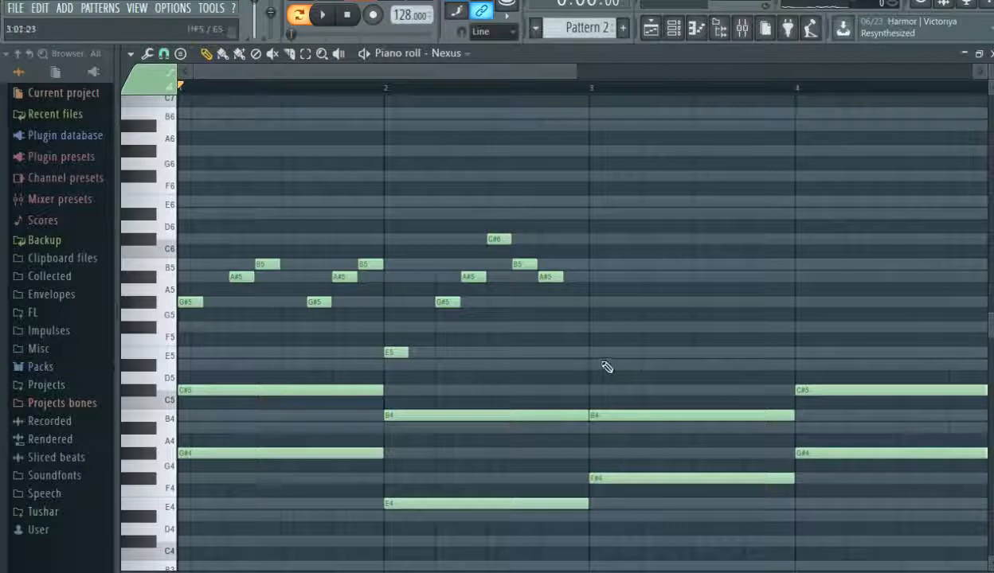
- Add two-step melody notes F#5 at the start of bar 3, A#5 at 3:05 and B5 at 3:07
click(596, 328)
key(space)
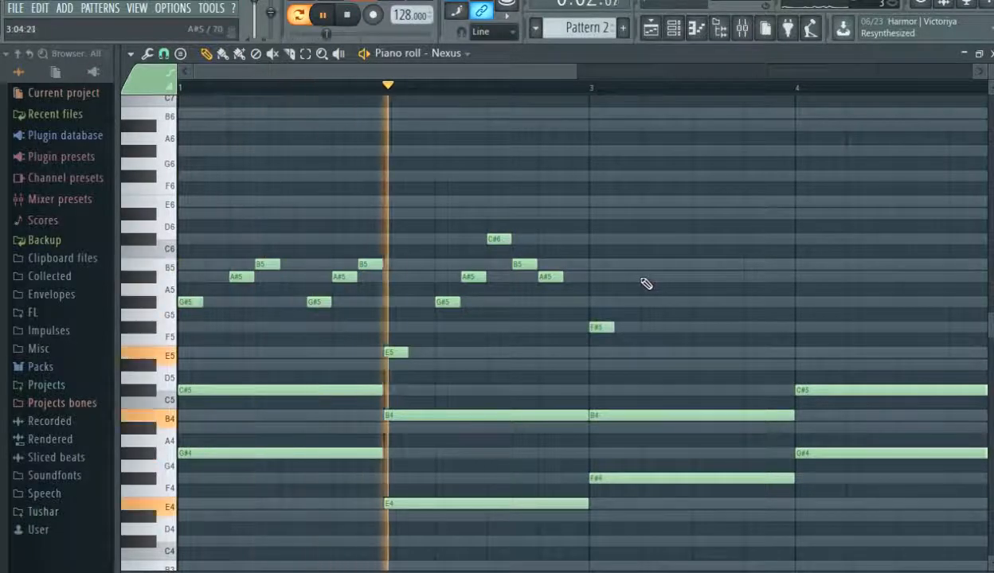
click(642, 277)
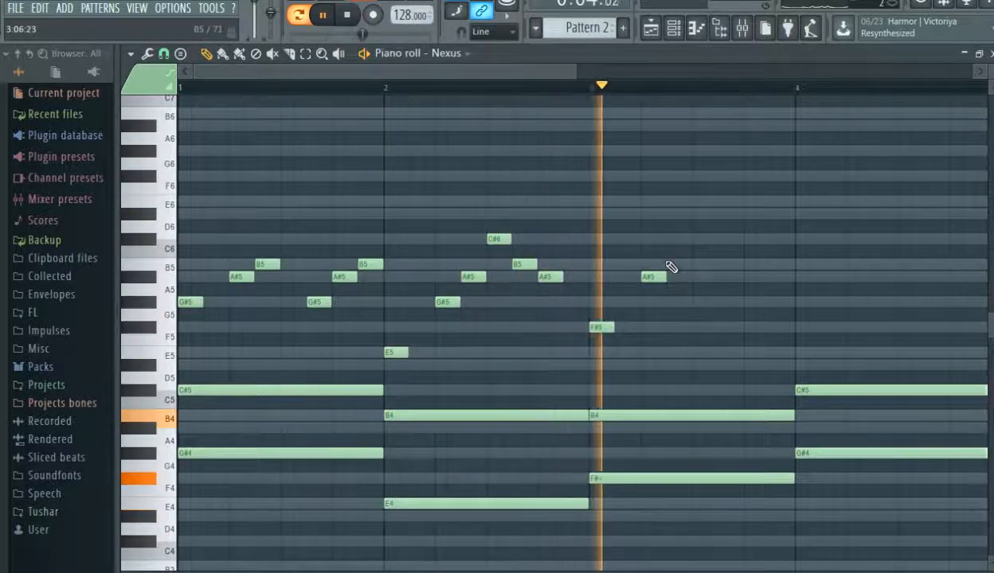
key(space)
click(665, 263)
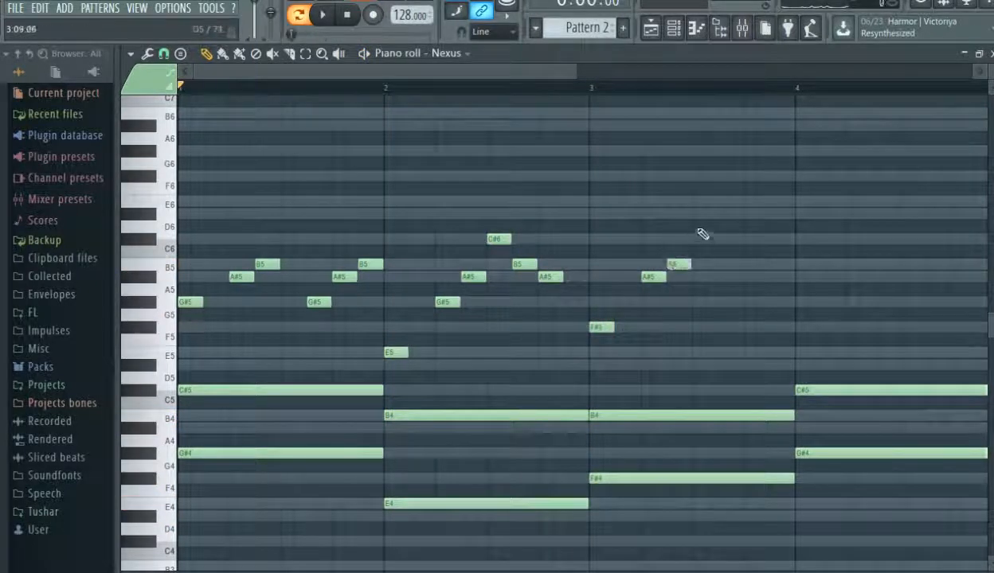
- Add consecutive two-step notes C#6, A#5 and B5 starting at 3:09 in bar 3, and play the pattern
click(697, 238)
click(722, 264)
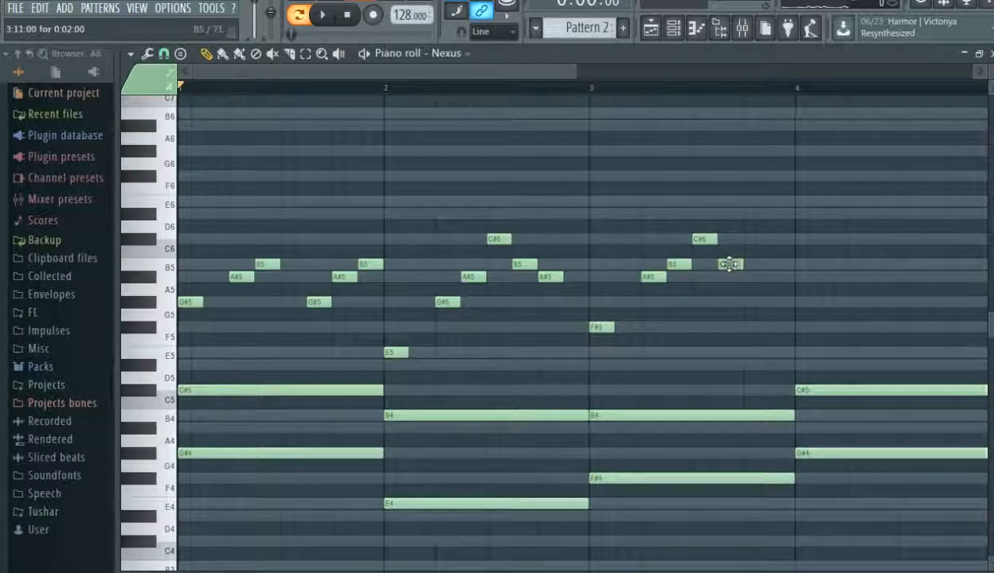
drag(728, 264, 728, 278)
key(space)
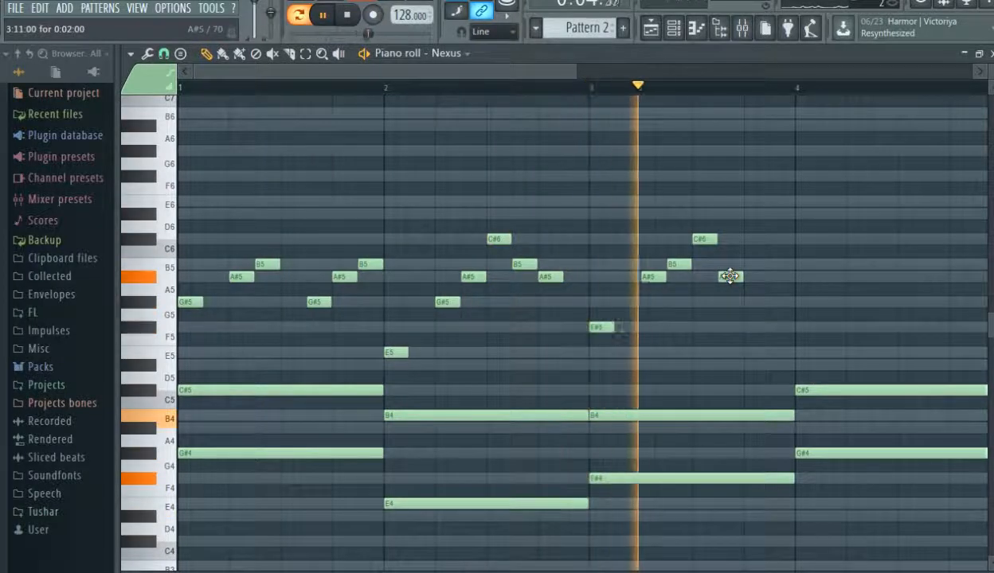
key(space)
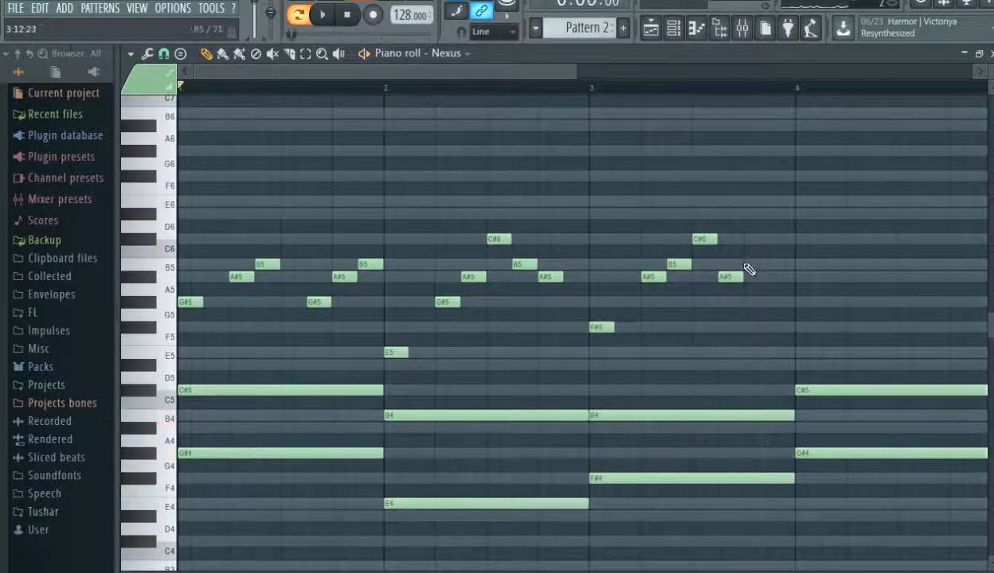
click(746, 264)
key(space)
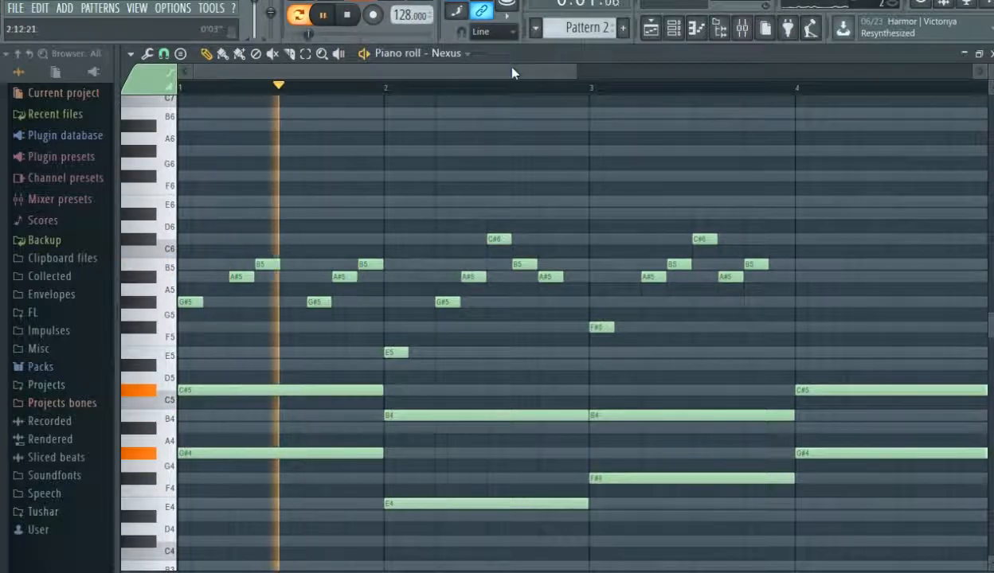
drag(511, 72, 629, 79)
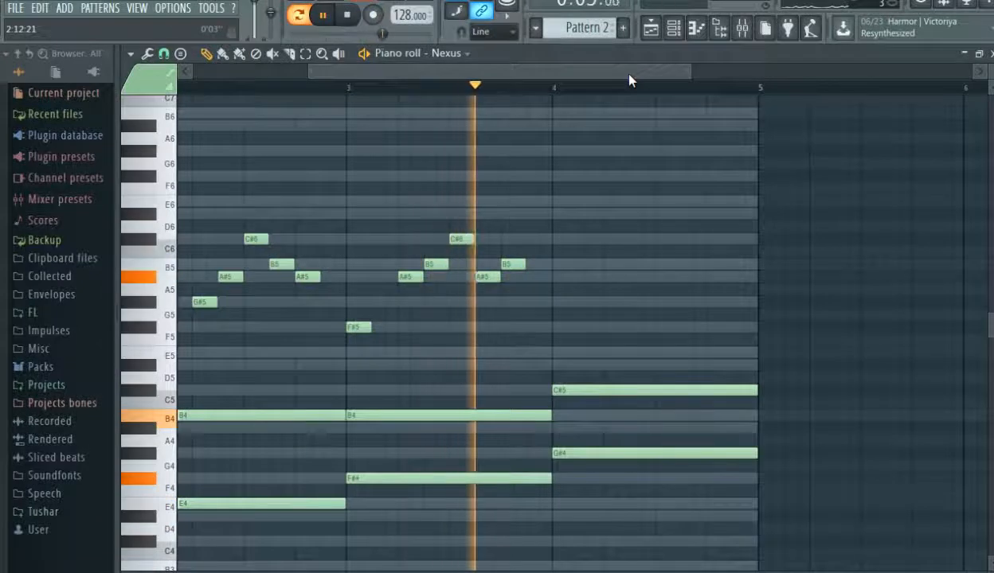
key(space)
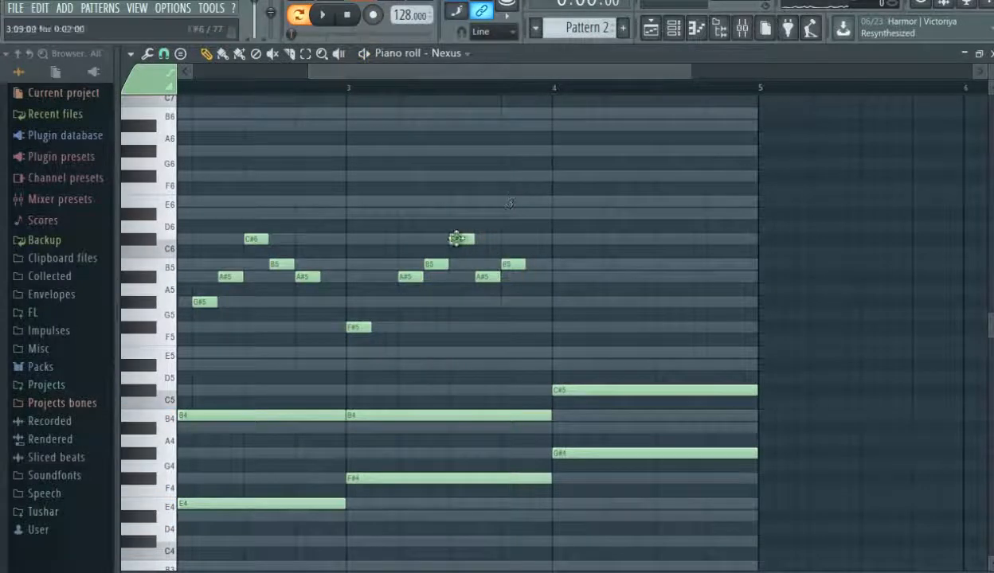
- Shift the last three bar 3 melody notes two steps to the right, placing C#6 at 3:11, A#5 at 3:13 and B5 at 3:15
drag(460, 239, 477, 239)
click(488, 276)
drag(489, 276, 533, 264)
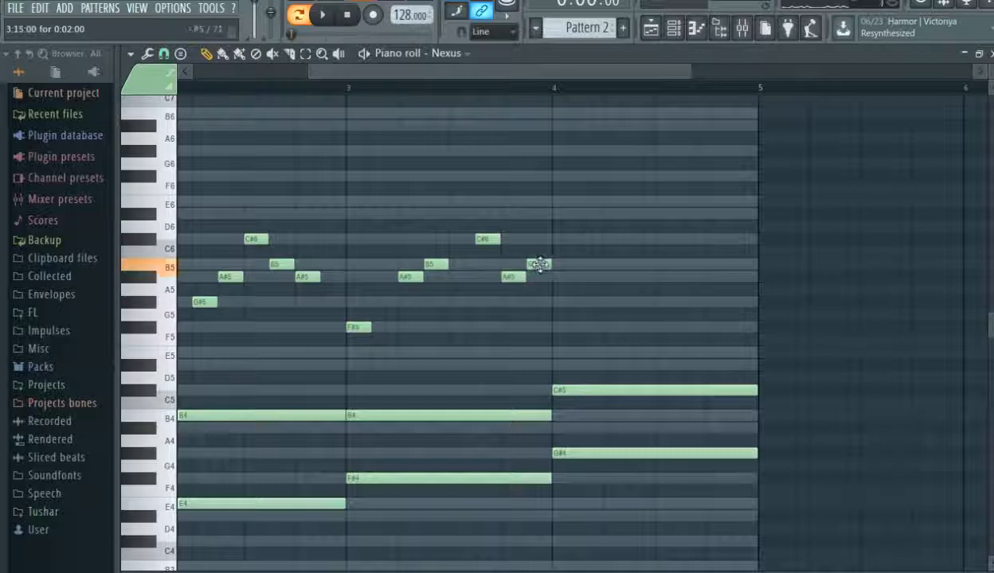
- Move the playback start to the beginning of bar 3 and play the pattern from there
key(space)
click(348, 90)
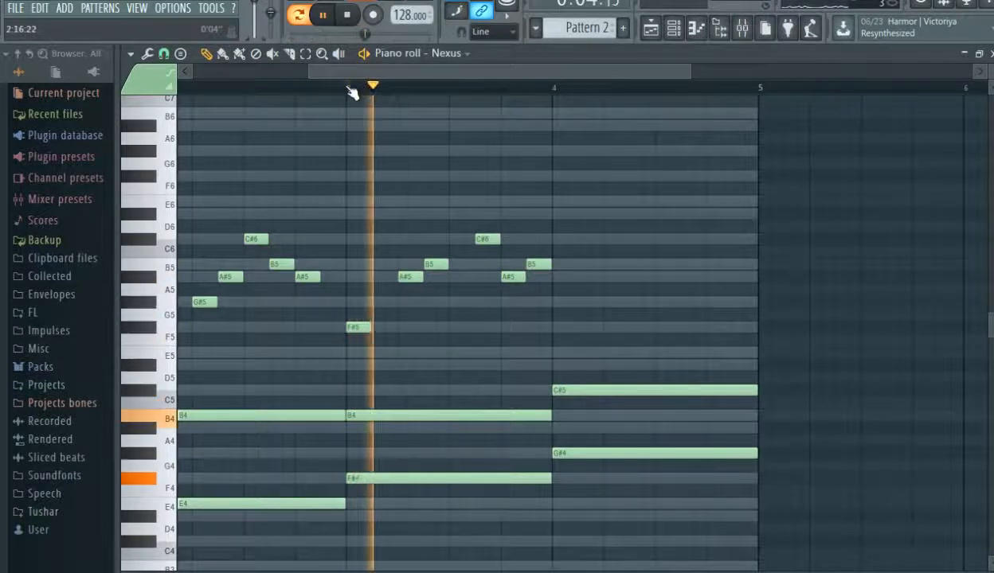
key(space)
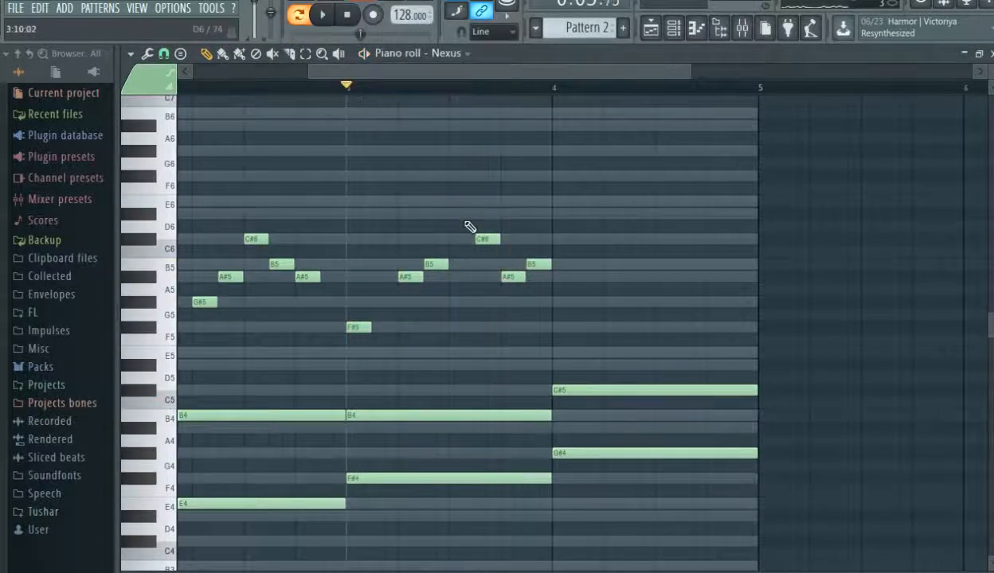
- Try the last three bar 3 melody notes two steps earlier, with C#6 at 3:09, A#5 at 3:11 and B5 at 3:13, playing after each move
drag(478, 239, 459, 242)
key(space)
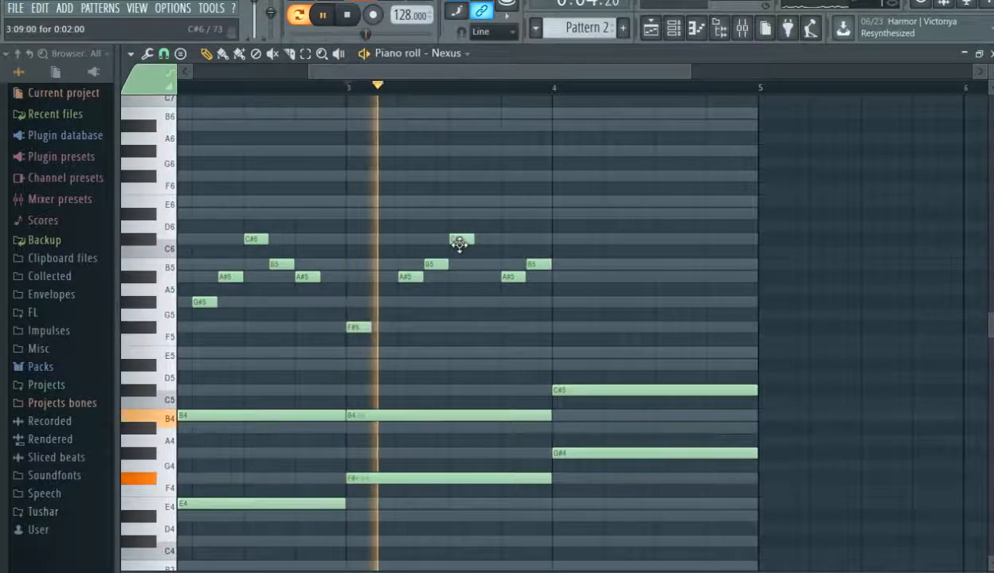
key(space)
drag(513, 278, 486, 280)
key(space)
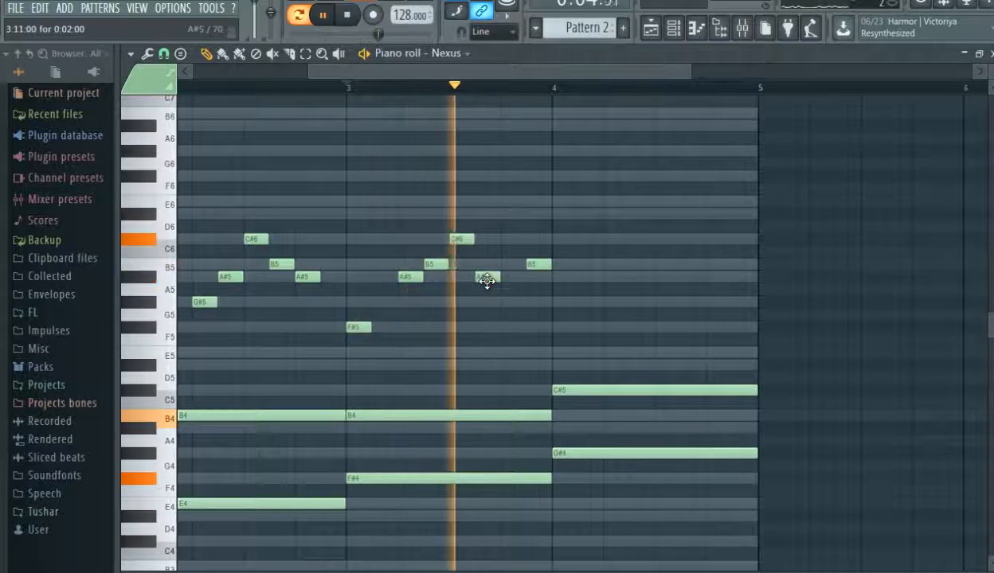
key(space)
drag(535, 267, 511, 266)
key(space)
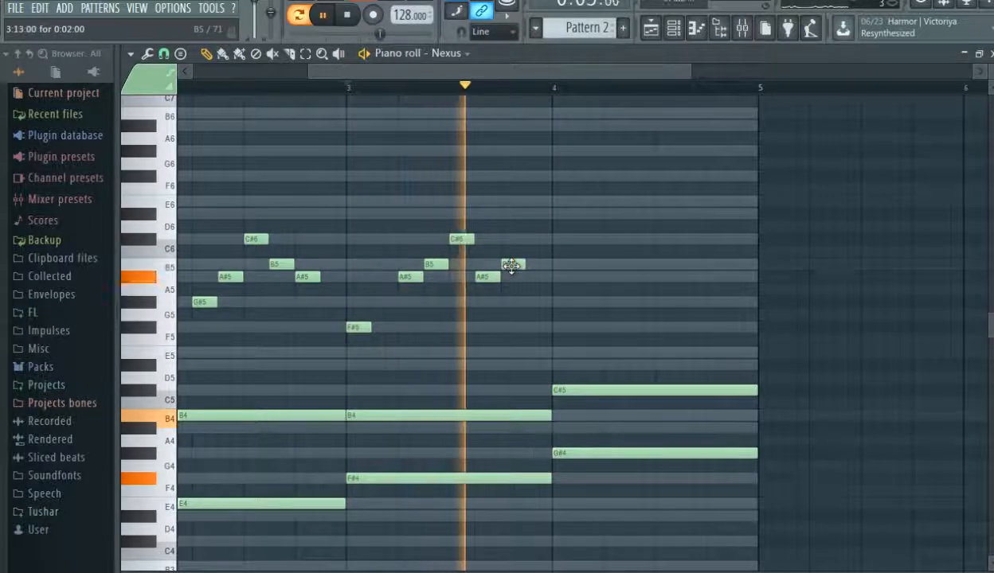
key(space)
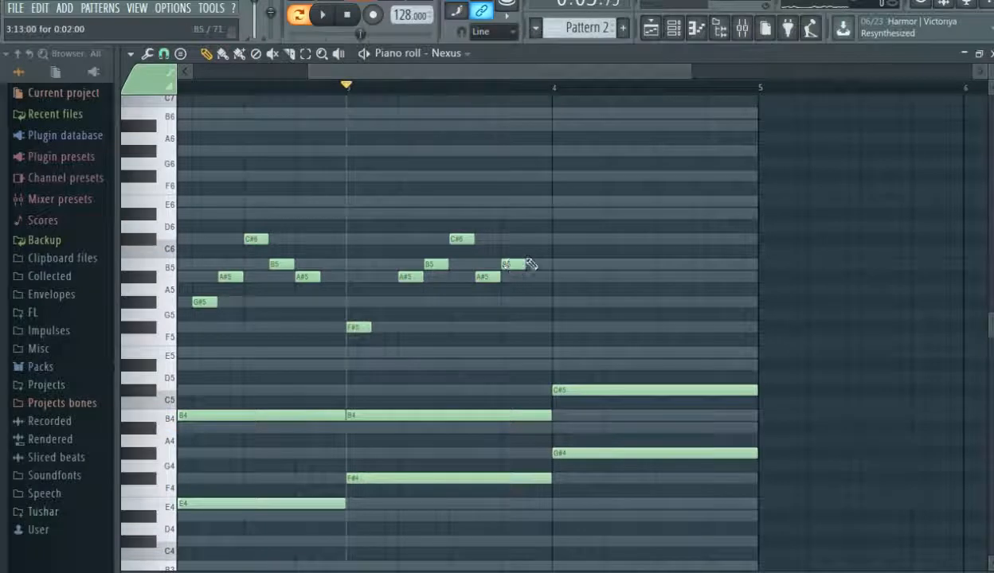
key(space)
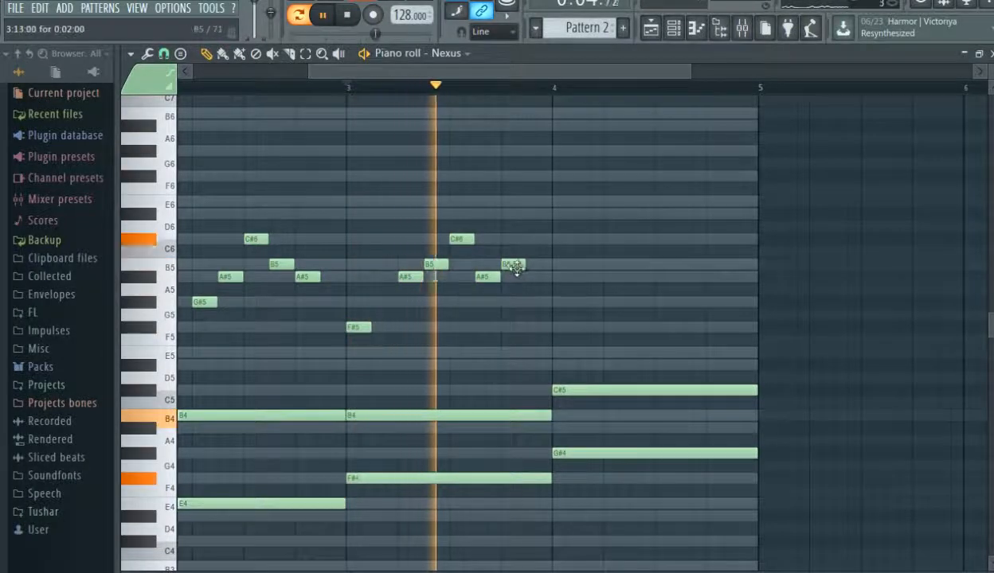
- Try a two-step G#5 at 3:15 during playback, and delete it
click(528, 301)
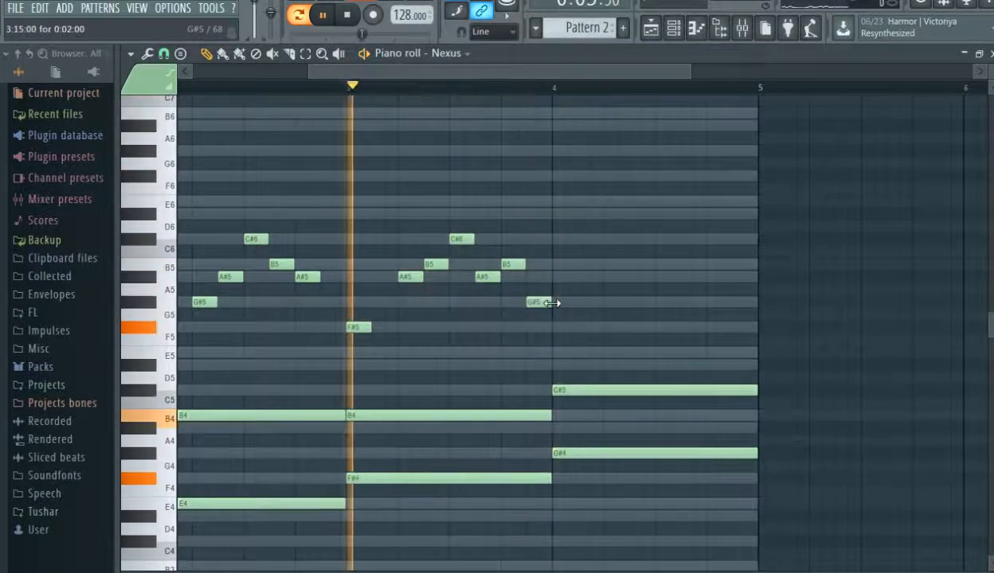
key(space)
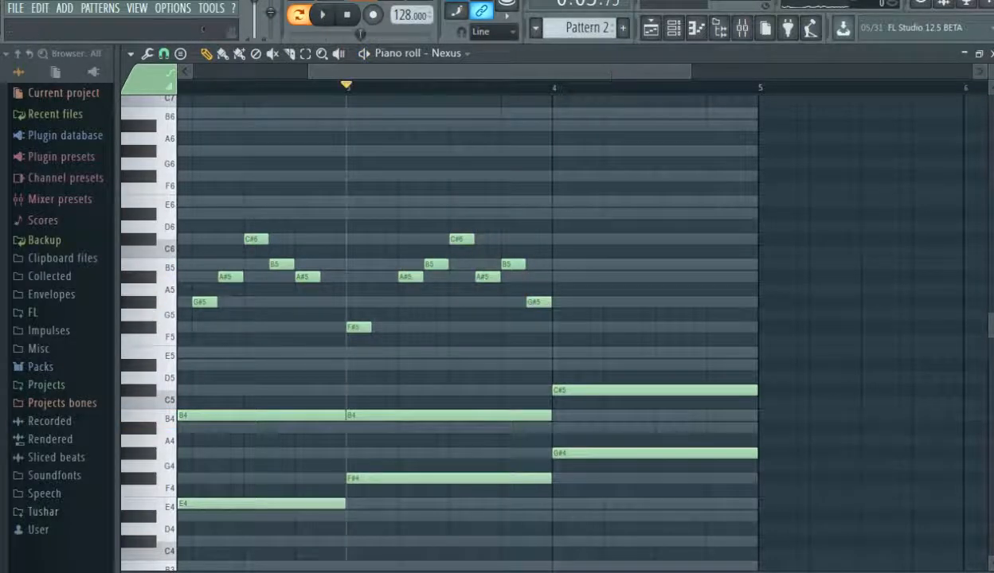
right_click(547, 300)
- Return the last three bar 3 melody notes to C#6 at 3:11, A#5 at 3:13 and B5 at 3:15, and play the bar
drag(459, 239, 484, 239)
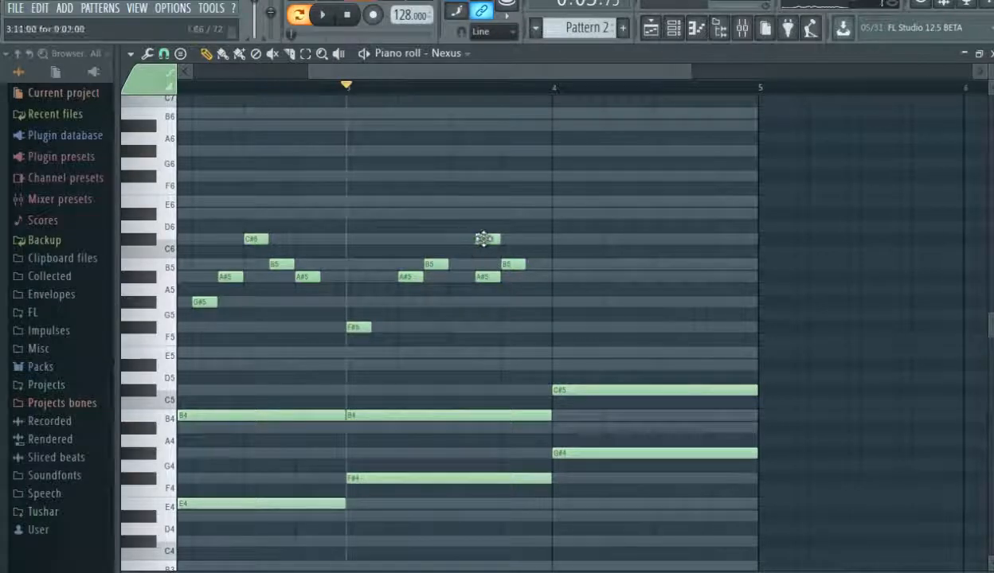
drag(486, 277, 535, 265)
key(space)
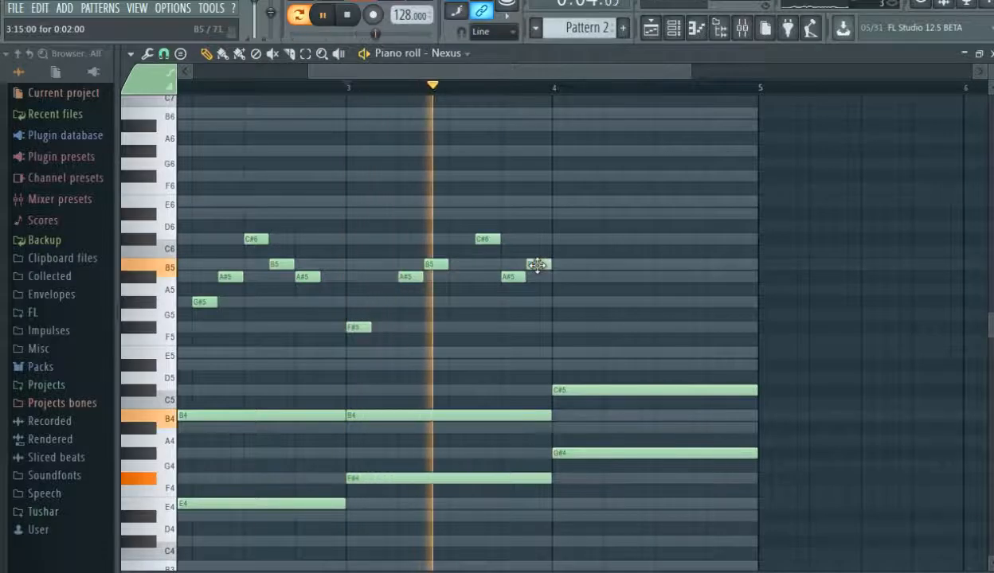
key(space)
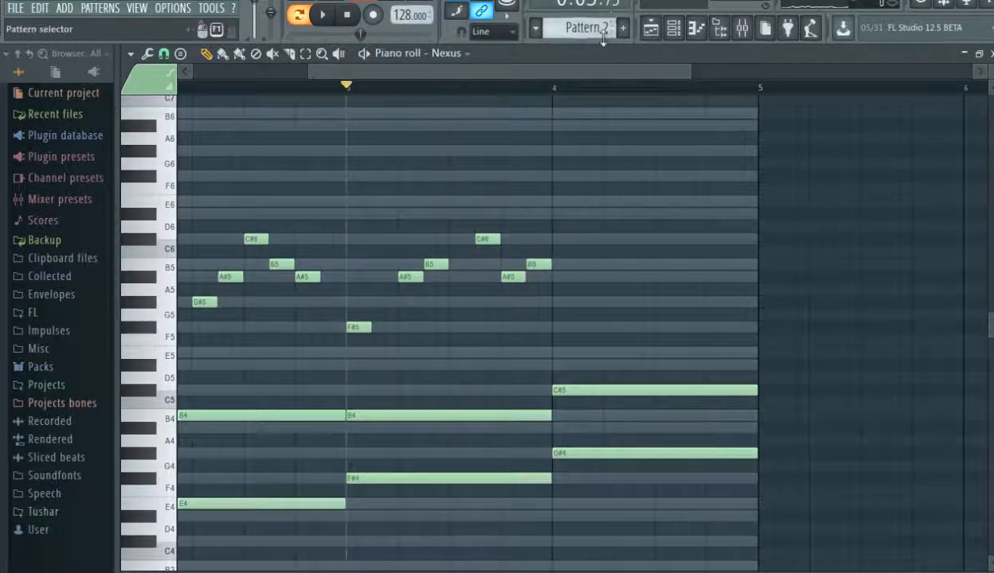
- Start the bar 4 melody with two-step G#5 notes at 4:01 and 4:05 while playing the pattern
drag(595, 71, 650, 71)
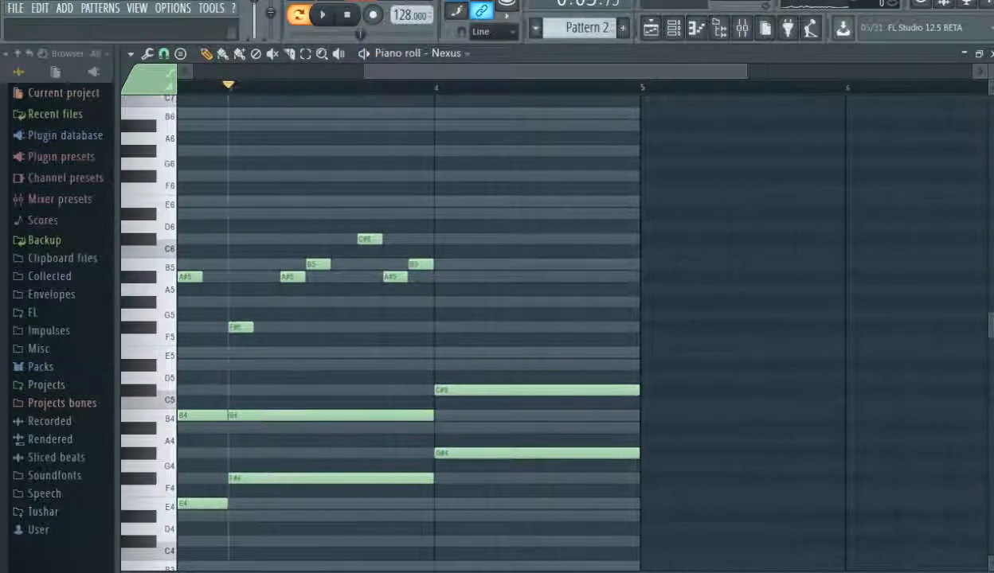
click(439, 302)
key(space)
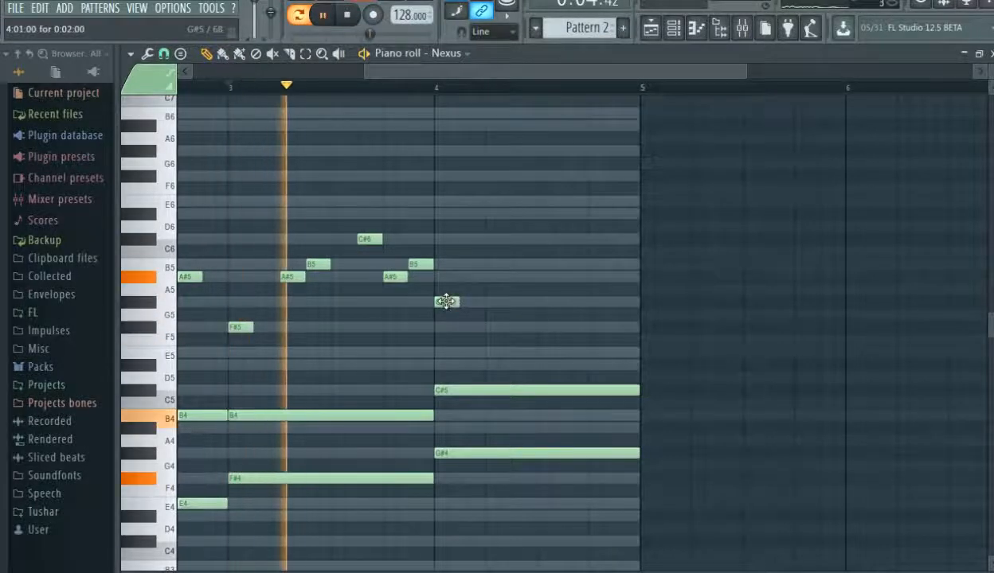
click(487, 302)
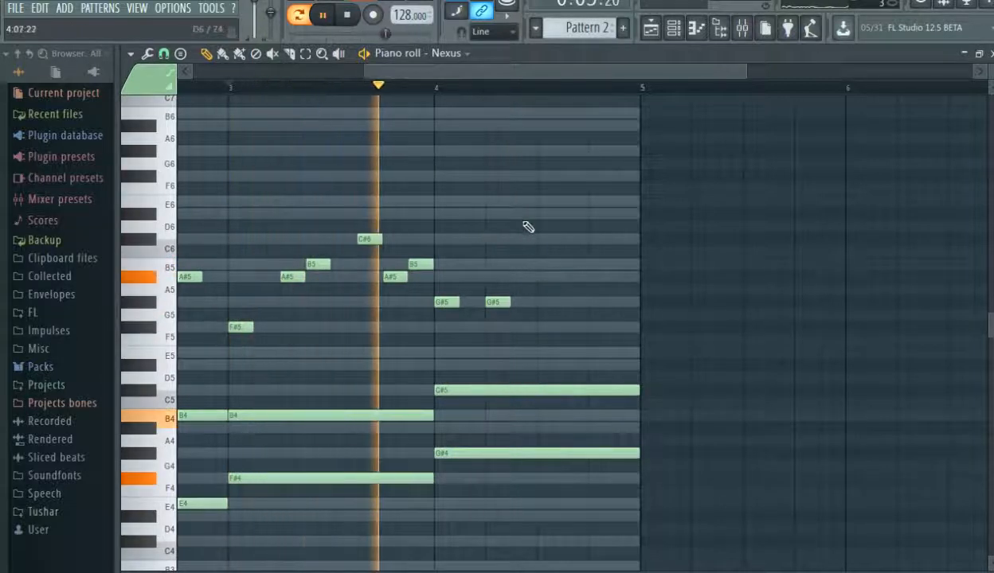
- Continue the bar 4 melody with two-step notes D#6 at 4:09, C#6 at 4:11 and B5 at 4:13, and play the pattern
click(543, 202)
key(space)
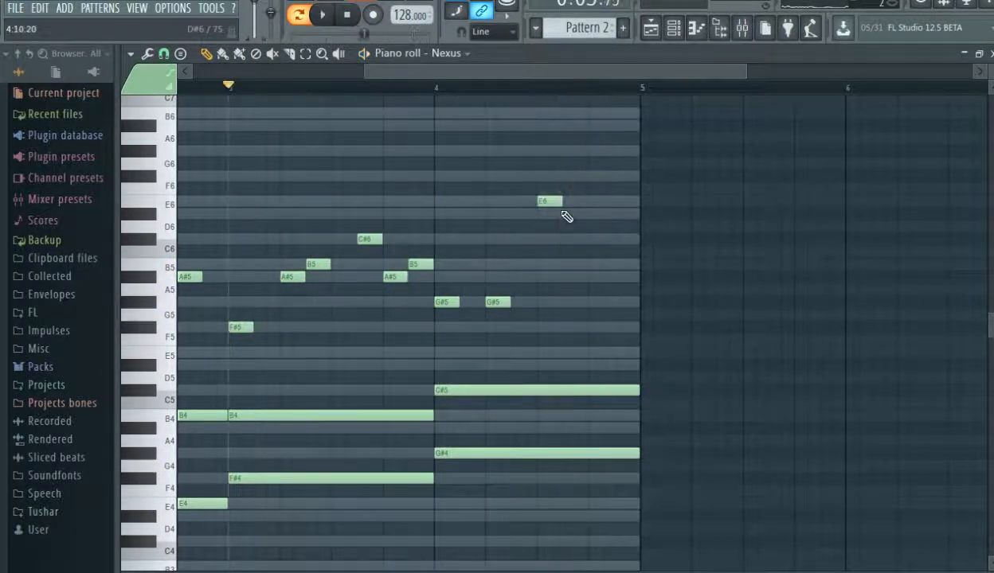
drag(550, 202, 553, 215)
key(space)
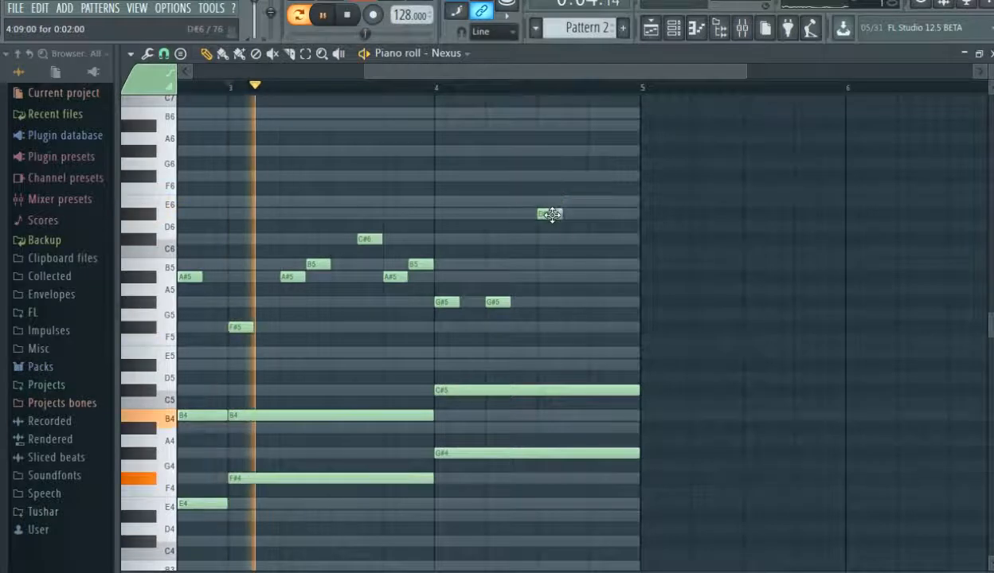
click(566, 238)
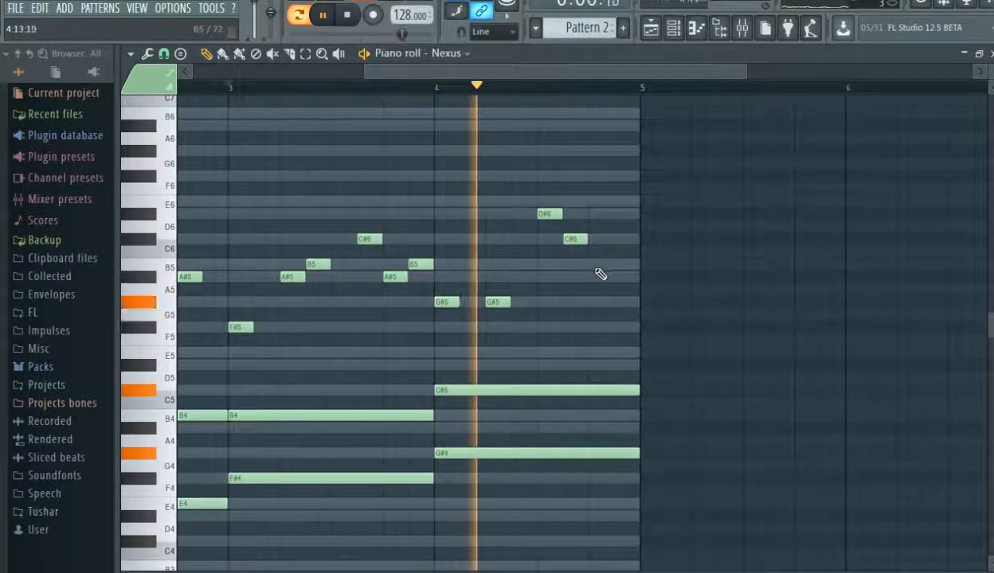
click(589, 265)
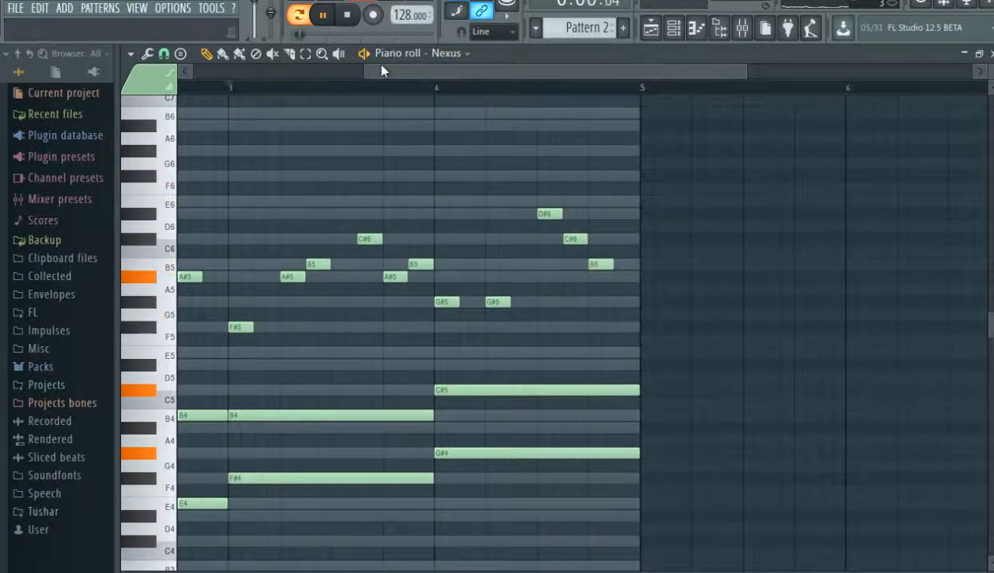
drag(364, 70, 191, 70)
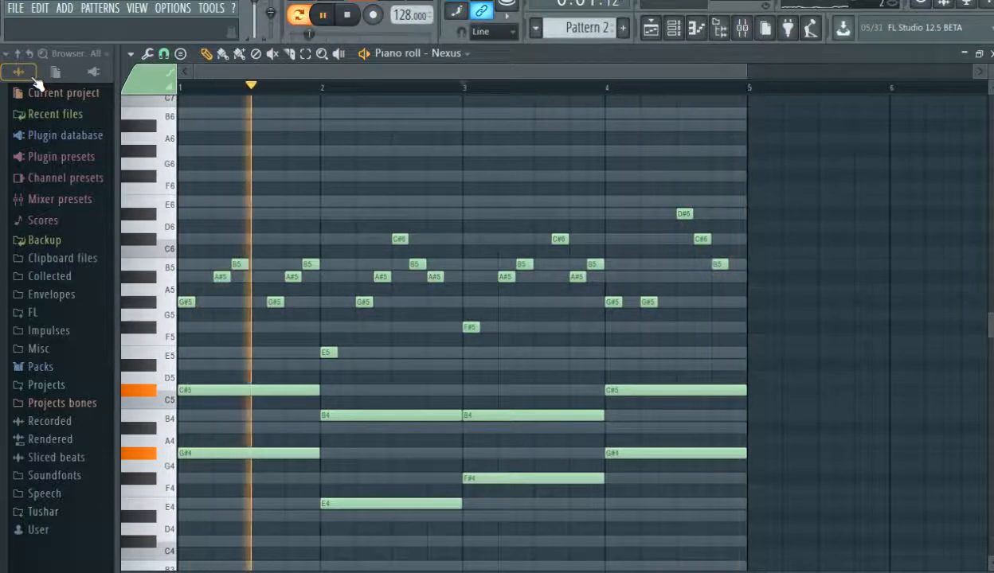
key(space)
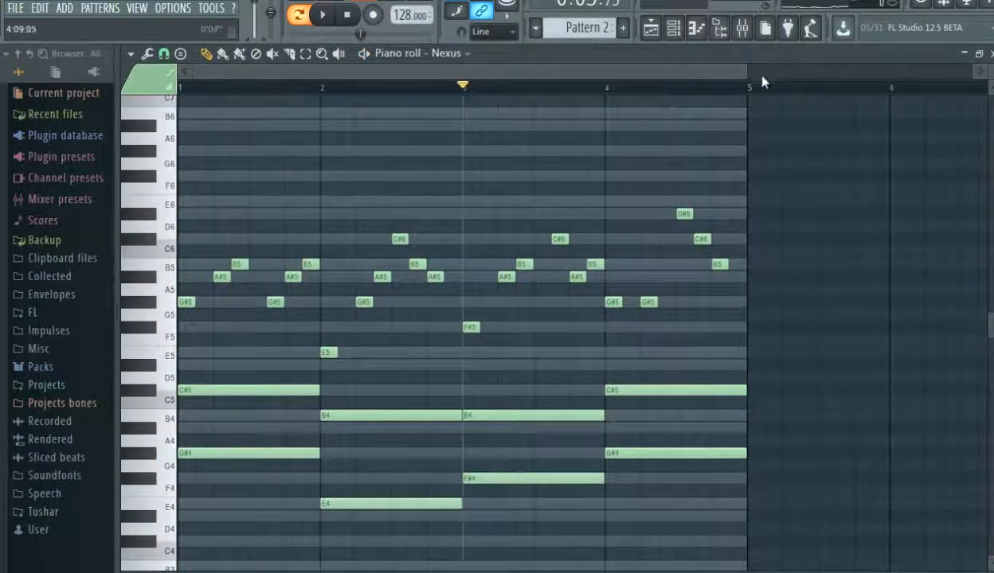
- Set the playback start to bar 1, examine the detailed four-bar Nexus melody in Pattern 1 closely, and play it
drag(744, 72, 629, 89)
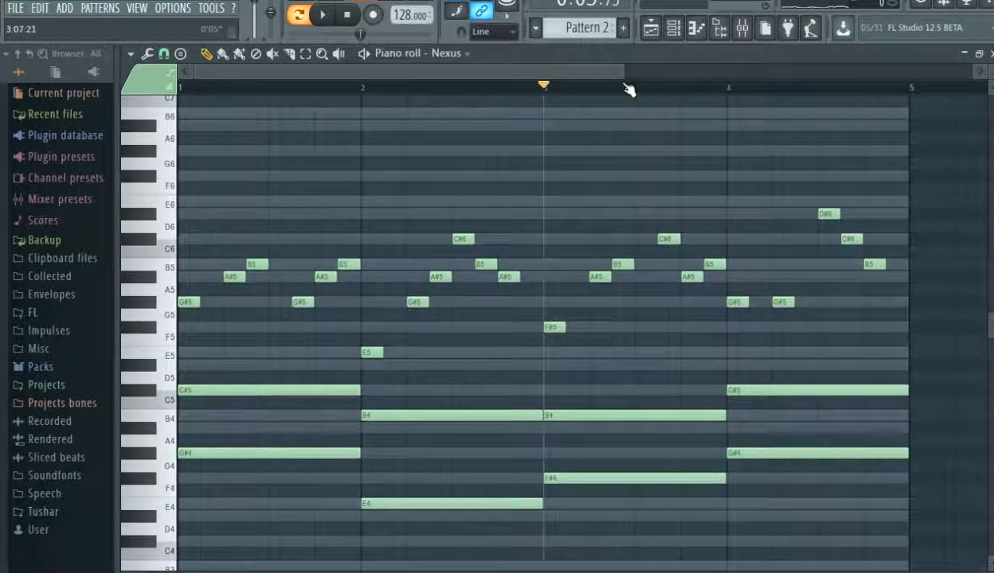
click(183, 88)
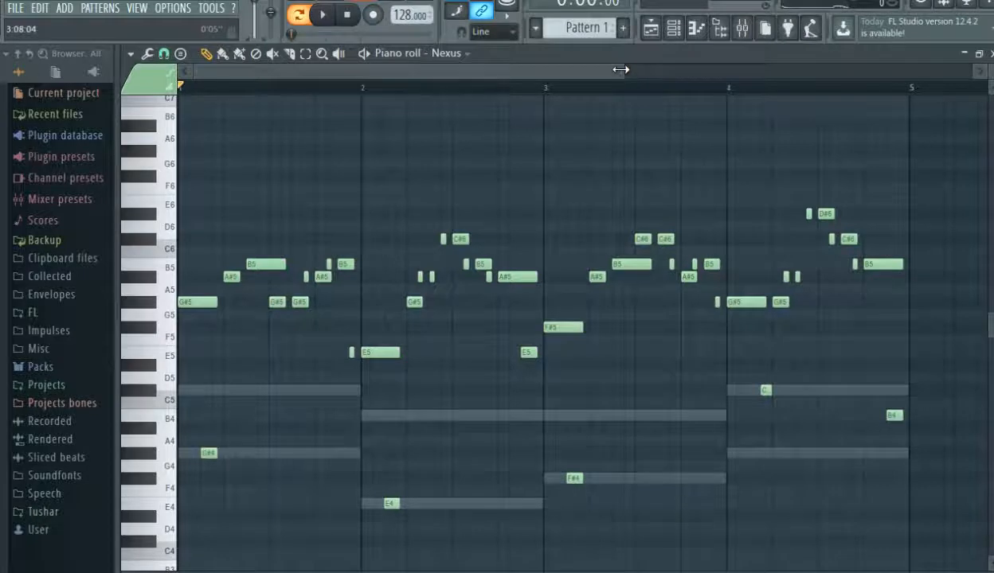
drag(621, 70, 519, 69)
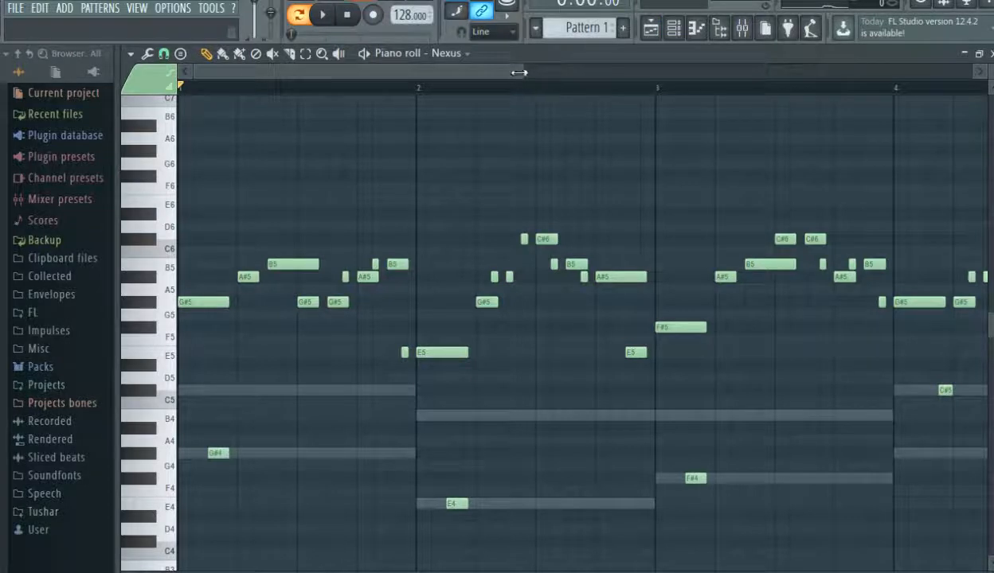
drag(519, 72, 429, 74)
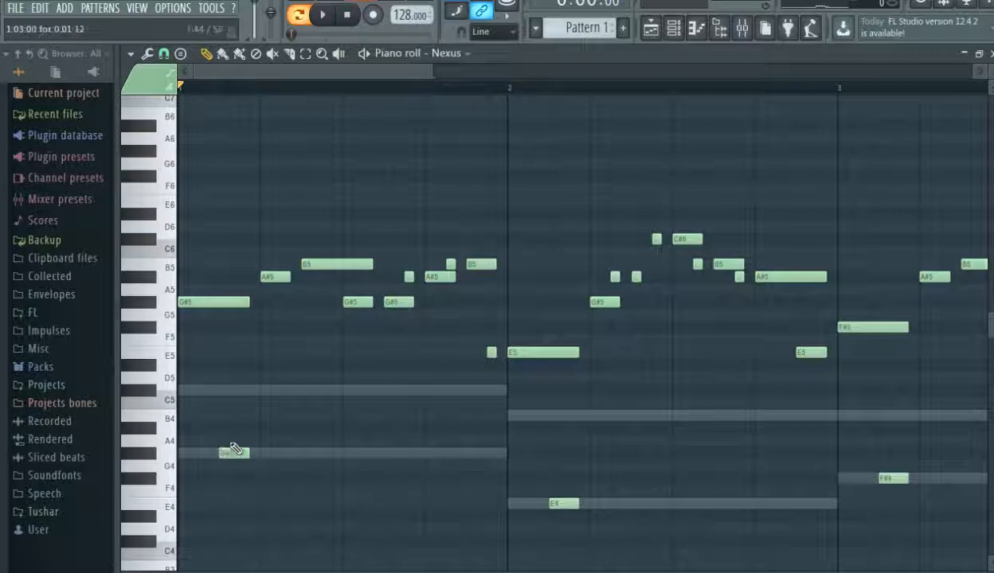
drag(432, 73, 610, 70)
key(space)
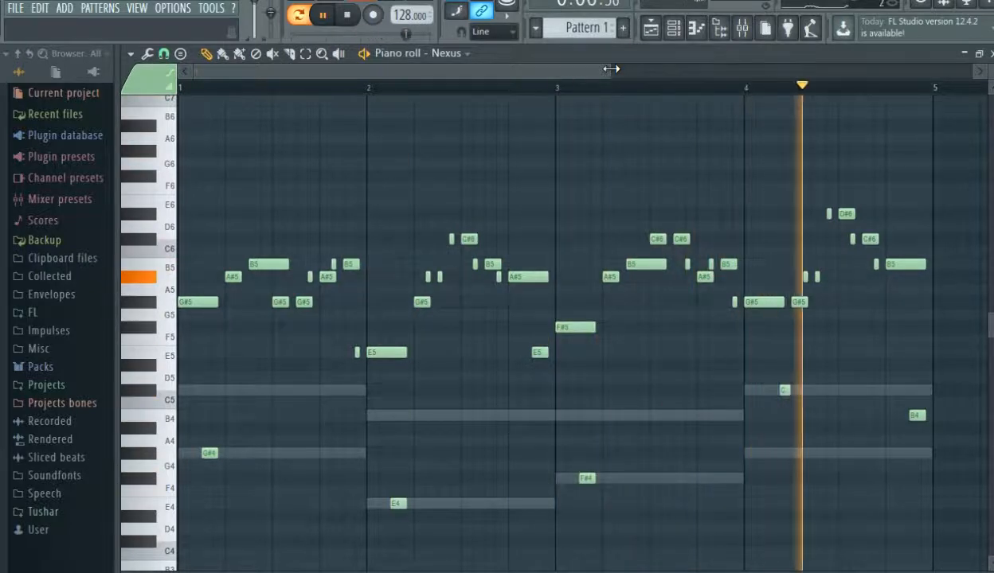
key(space)
drag(610, 69, 444, 70)
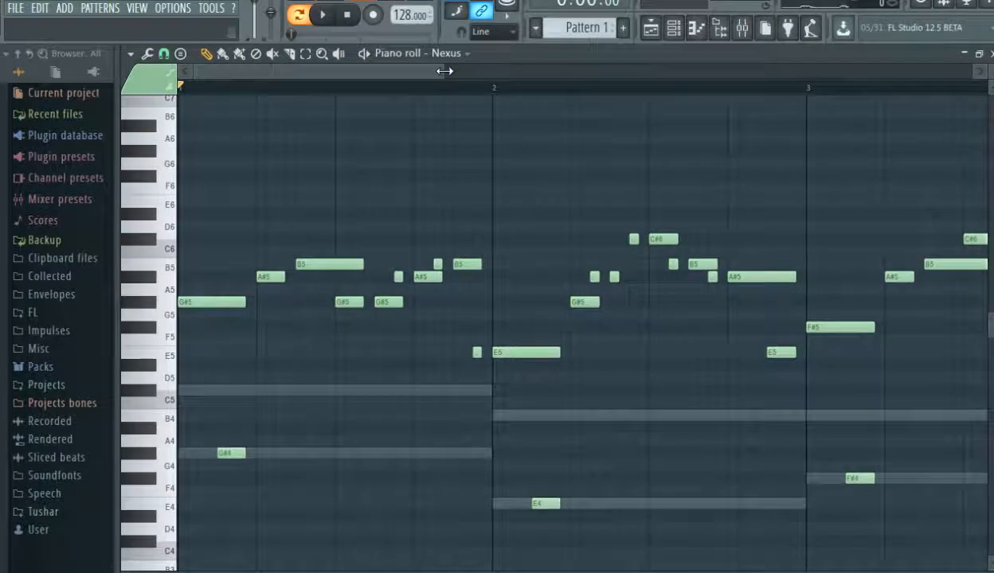
drag(444, 71, 348, 71)
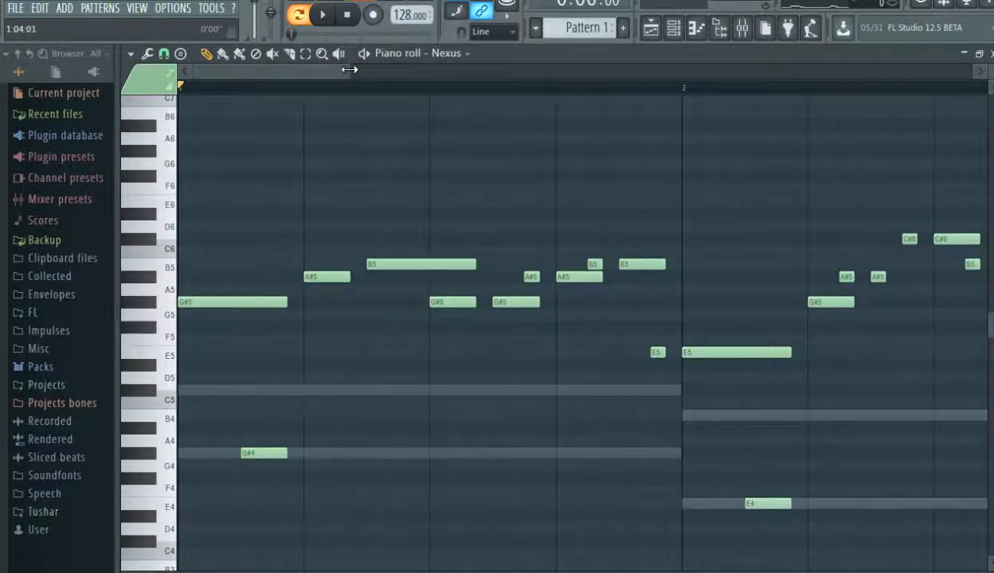
drag(344, 69, 652, 71)
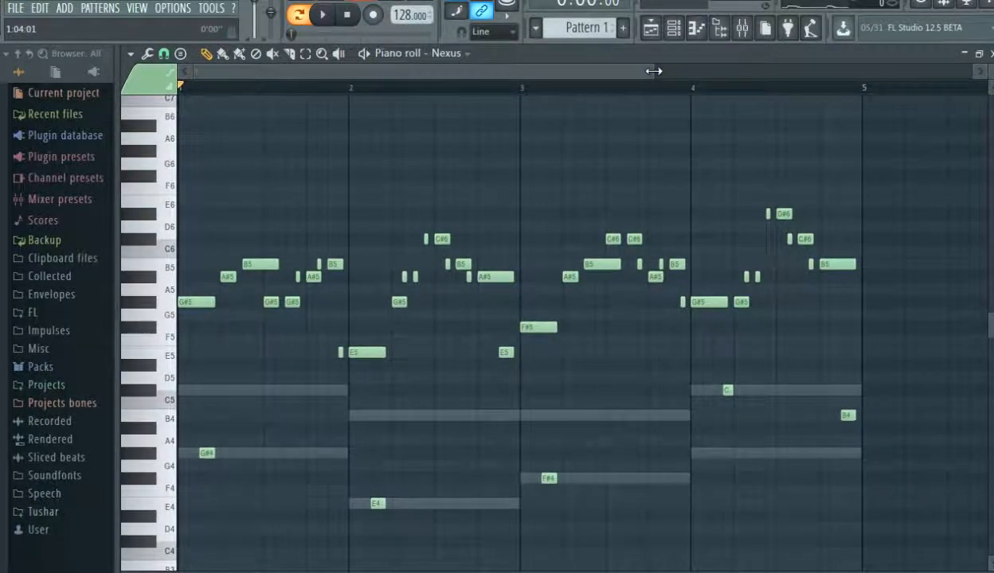
- Add a Sylenth1 instrument channel to the channel rack
click(673, 32)
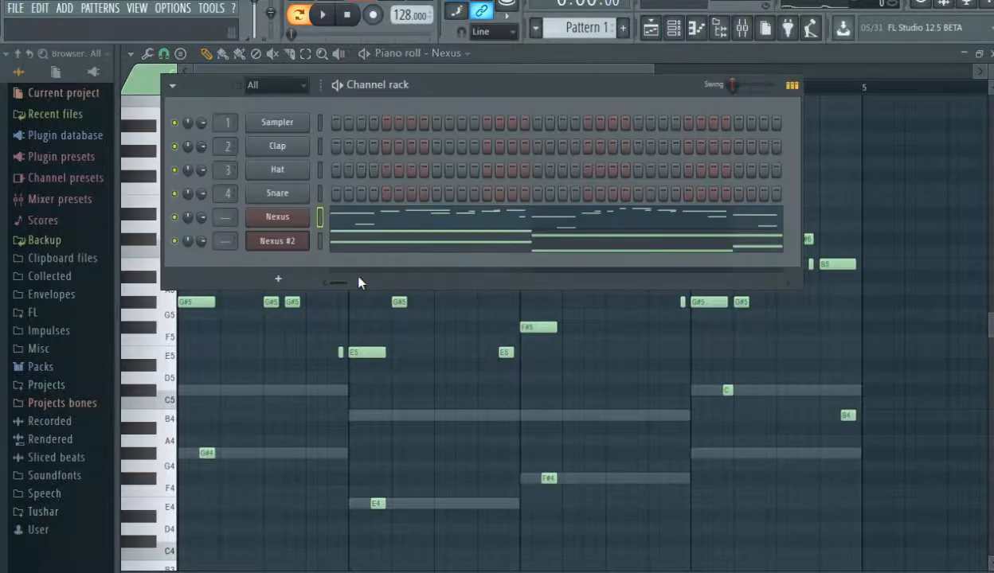
click(282, 283)
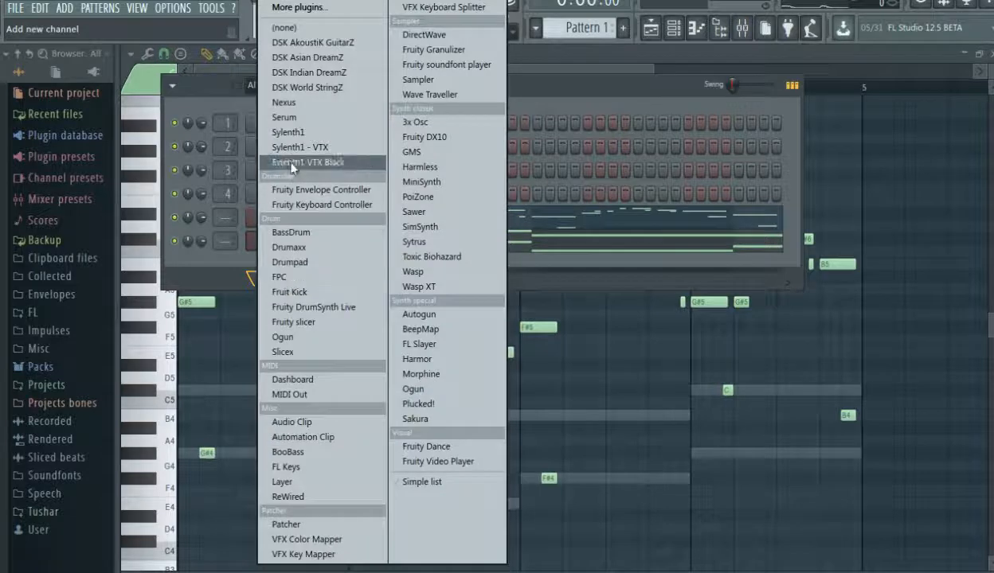
click(291, 137)
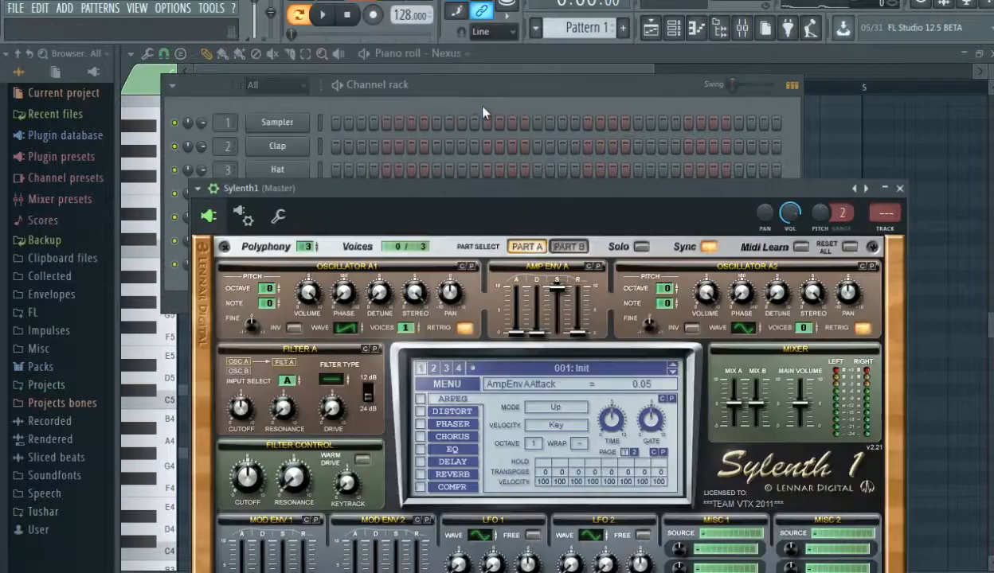
- Load the third electro house preset from the Main Lead folder into Sylenth1
click(451, 374)
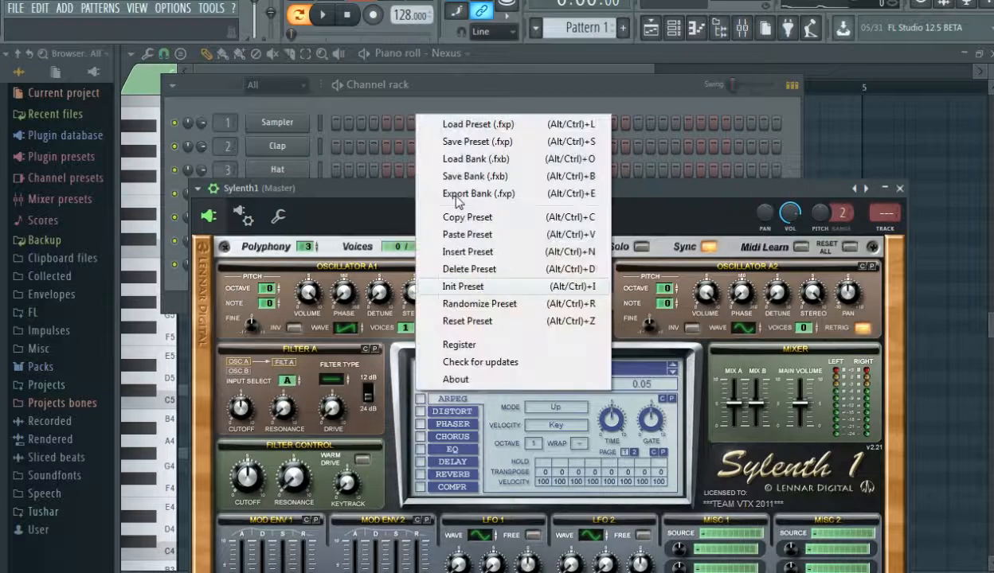
click(453, 125)
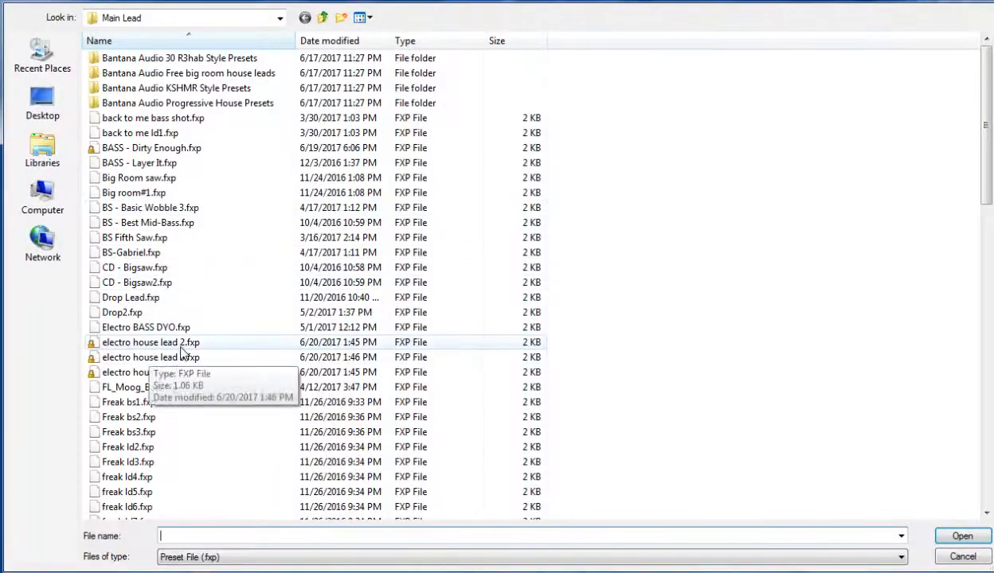
double_click(183, 372)
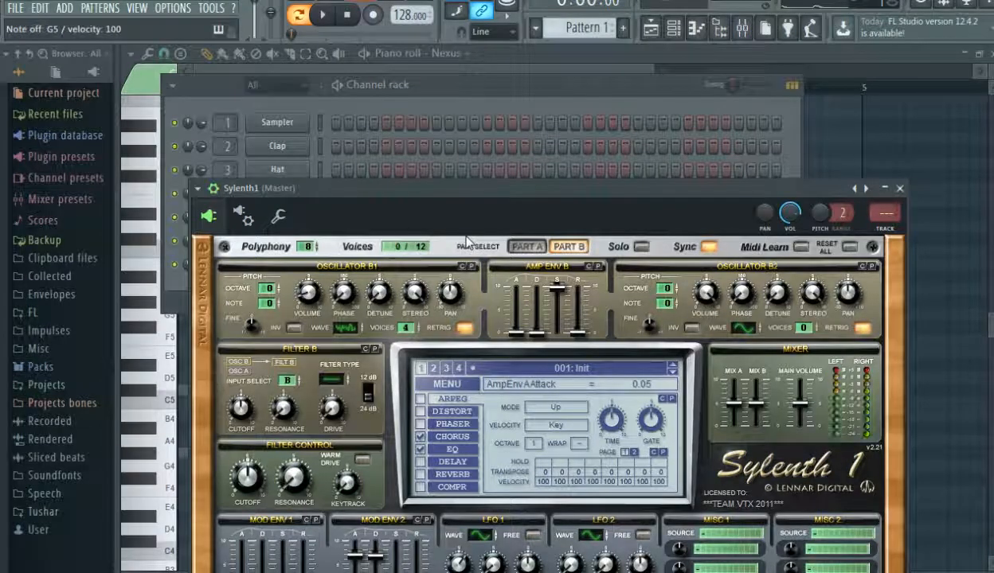
- Turn on Sylenth1's reverb with a dry/wet of 37.62 % and set the portamento time to about 5.8
click(420, 476)
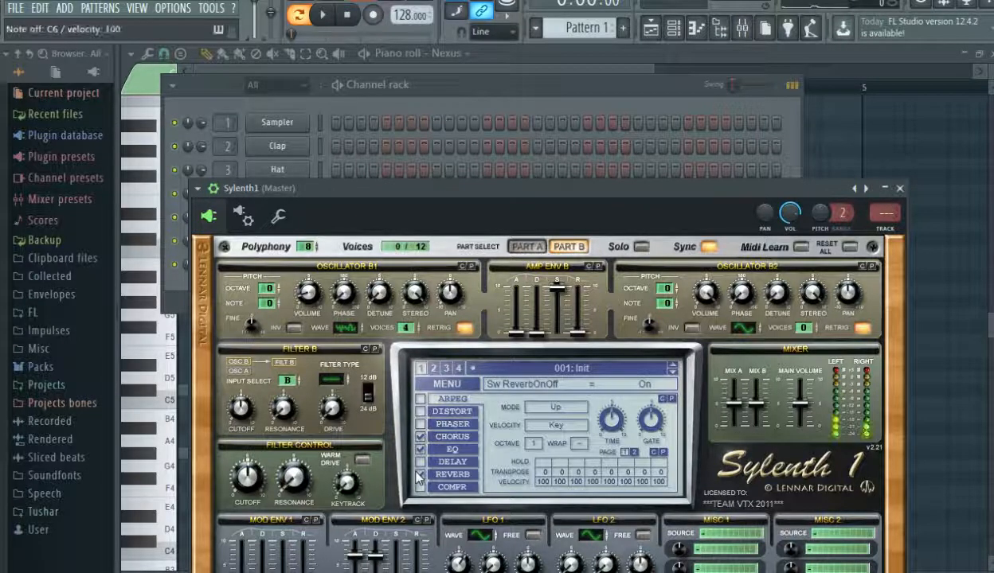
click(445, 475)
drag(629, 462, 633, 484)
drag(616, 189, 629, 63)
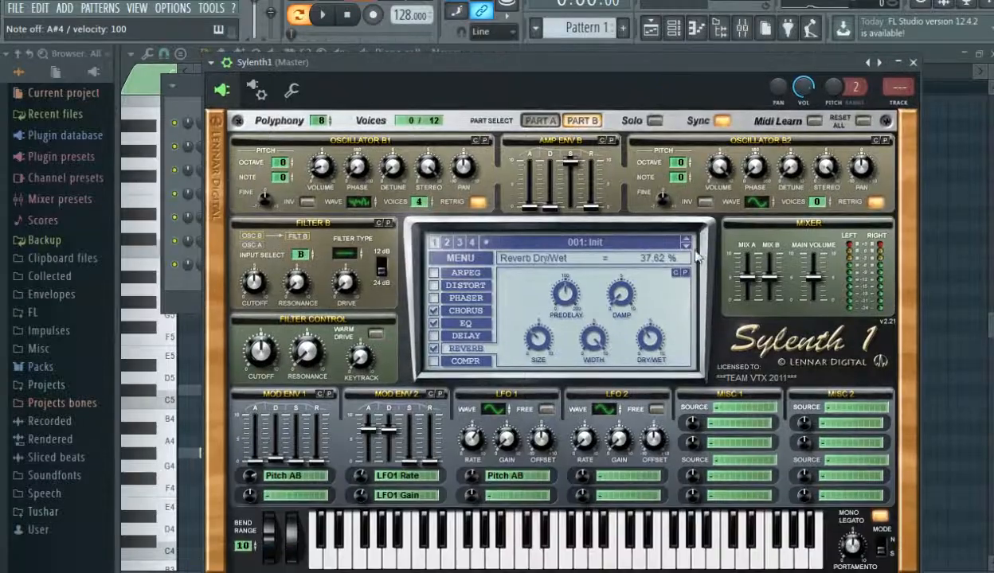
drag(847, 532, 851, 544)
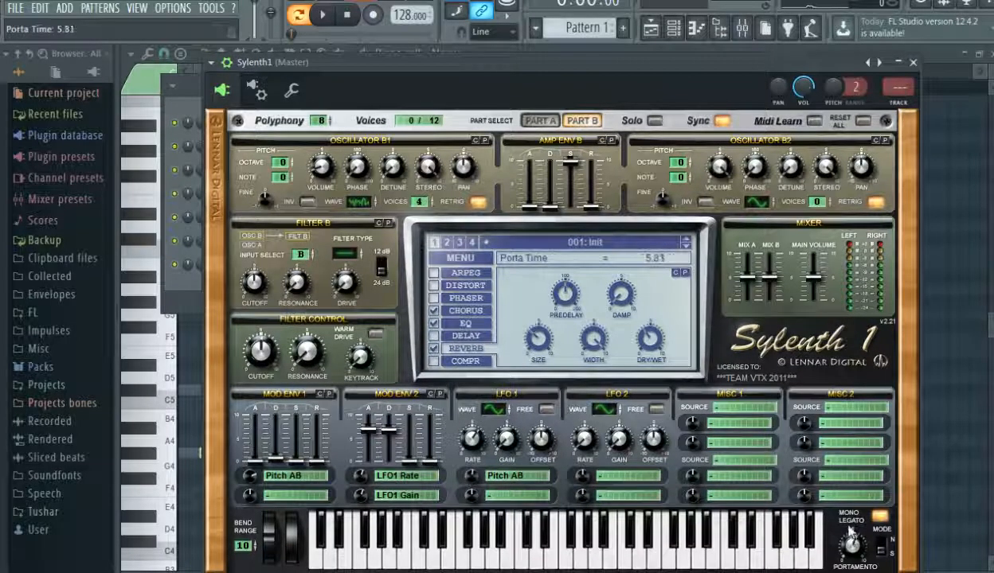
click(912, 62)
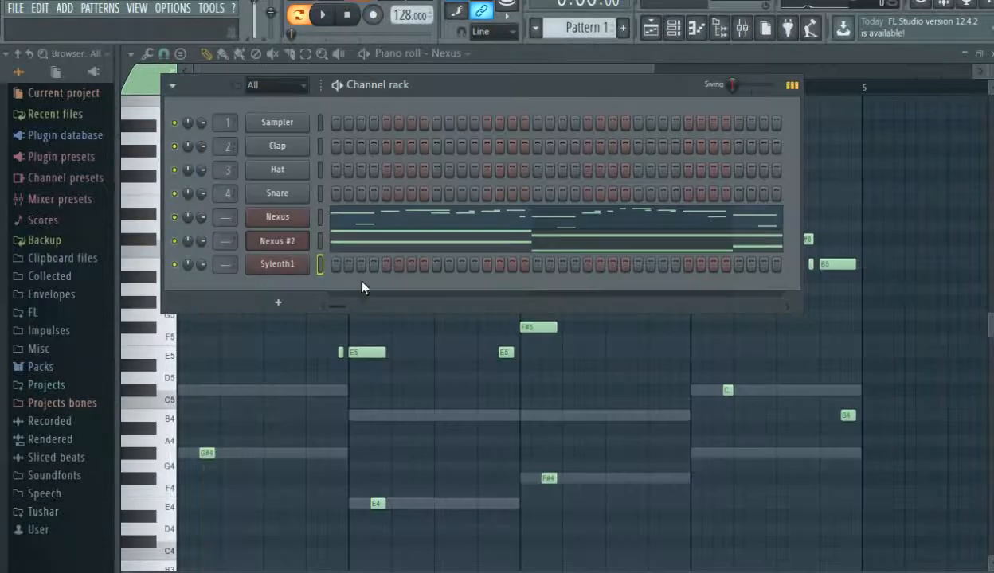
- Copy the Nexus melody into the Sylenth1 channel and play it with both Nexus channels muted
right_click(308, 212)
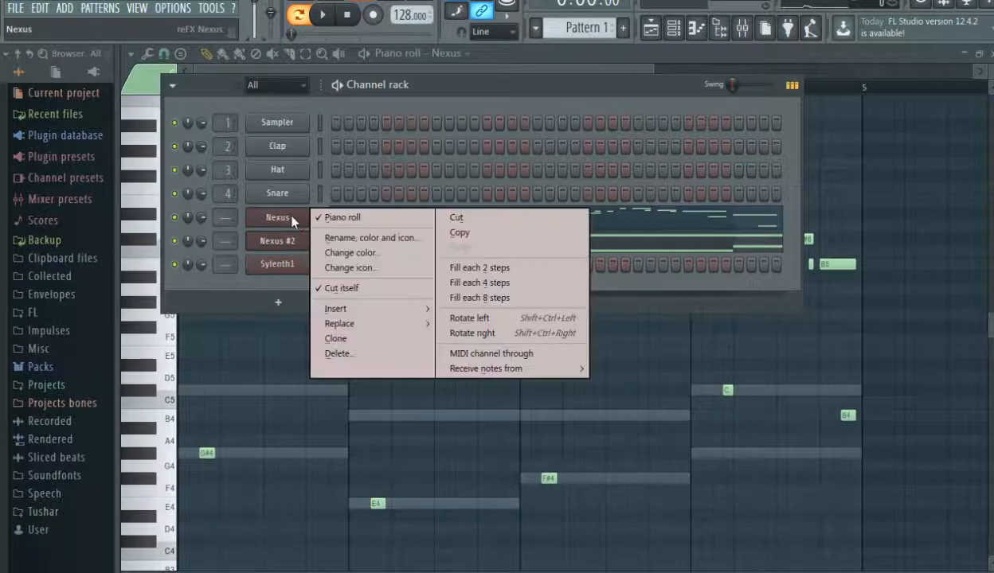
click(469, 236)
right_click(283, 264)
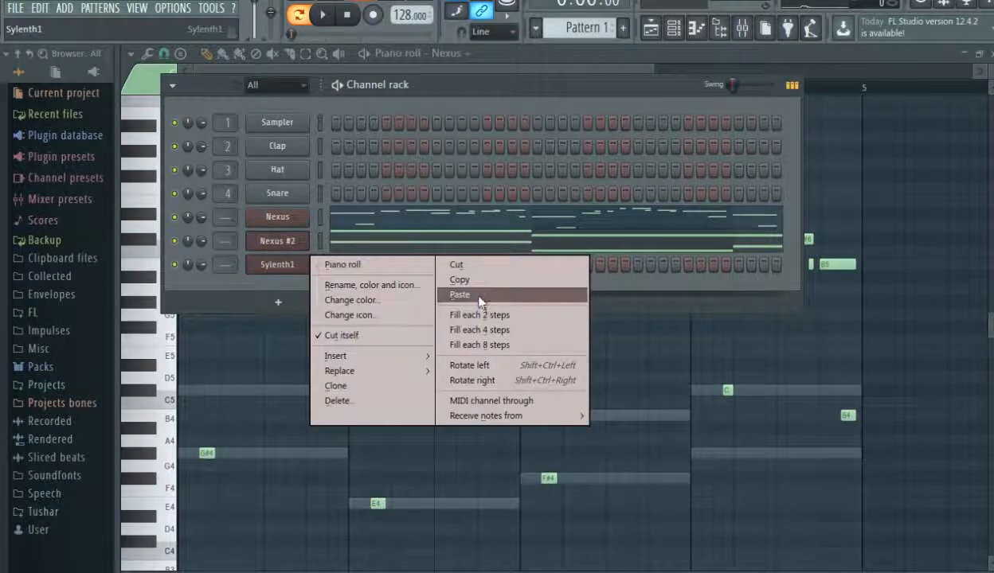
click(478, 299)
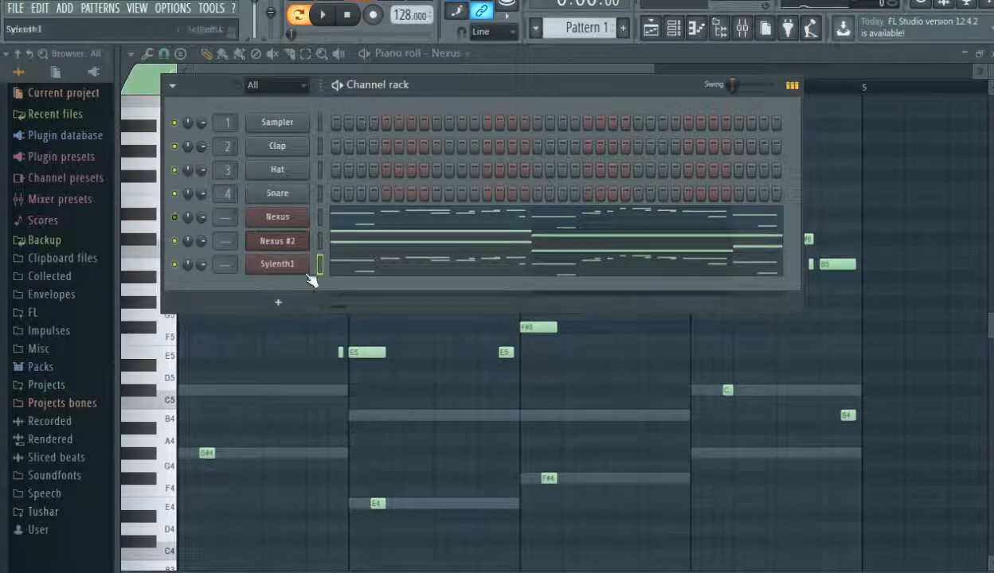
key(space)
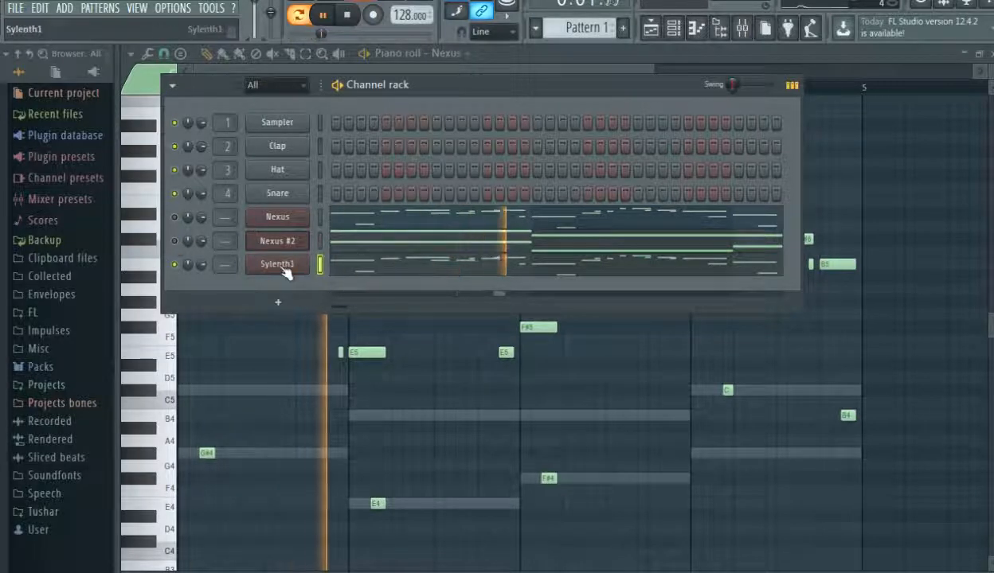
click(285, 270)
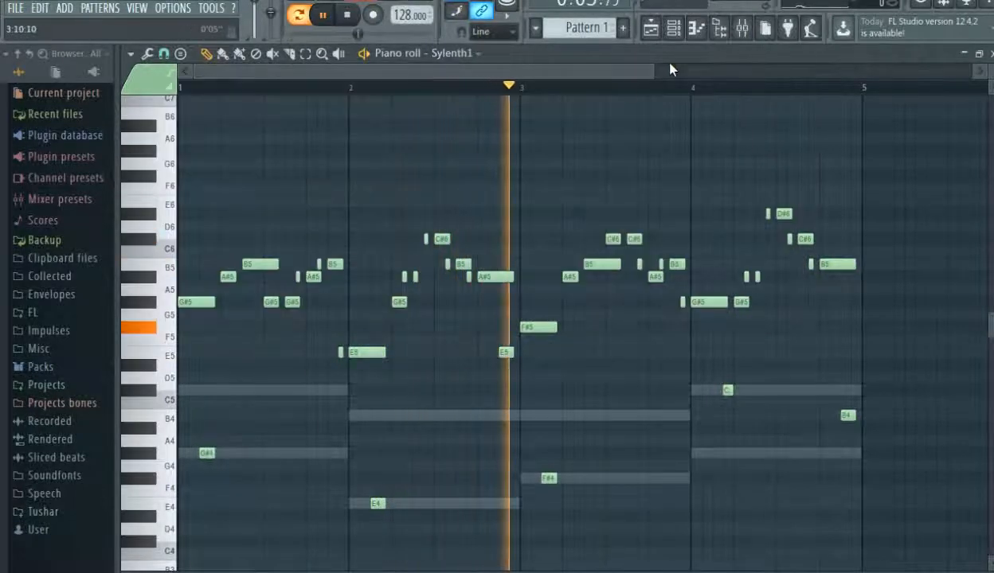
mouse_move(654, 72)
mouse_down()
mouse_move(605, 77)
mouse_move(646, 78)
mouse_up()
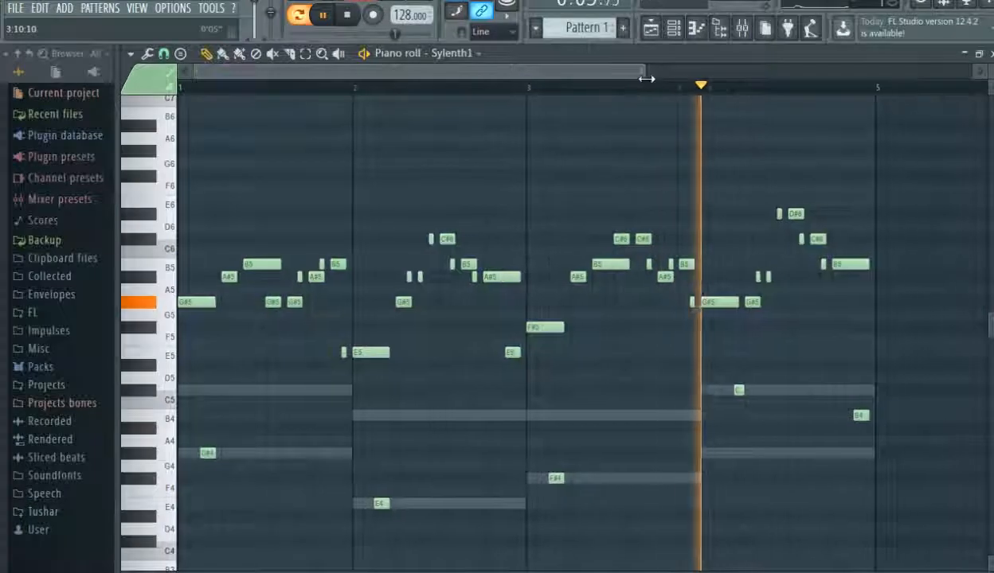
click(676, 29)
- Compare the Sylenth1 lead with Mono Legato off and on, and with the portamento mode on Normal and Slide
click(292, 266)
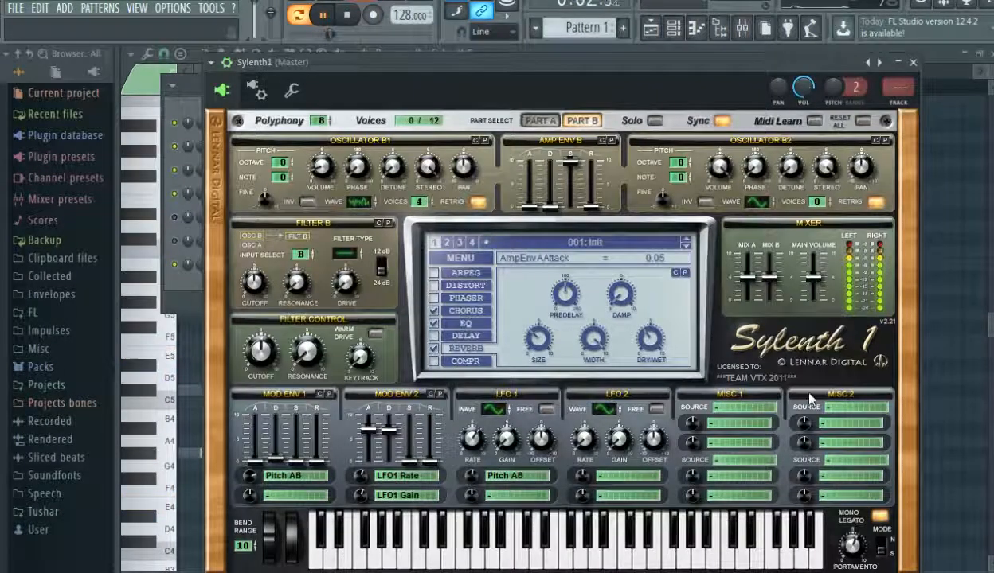
click(879, 518)
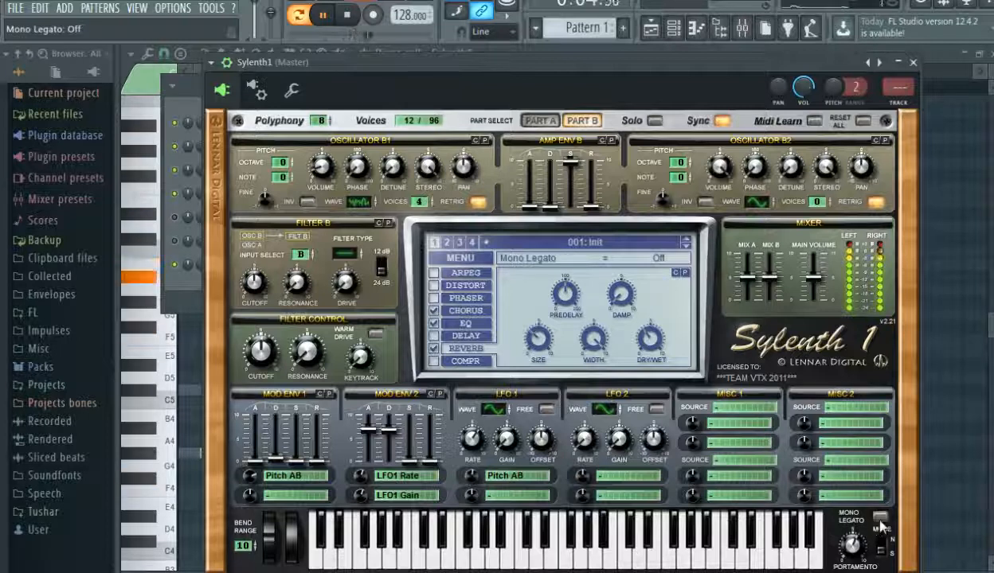
click(879, 519)
click(881, 546)
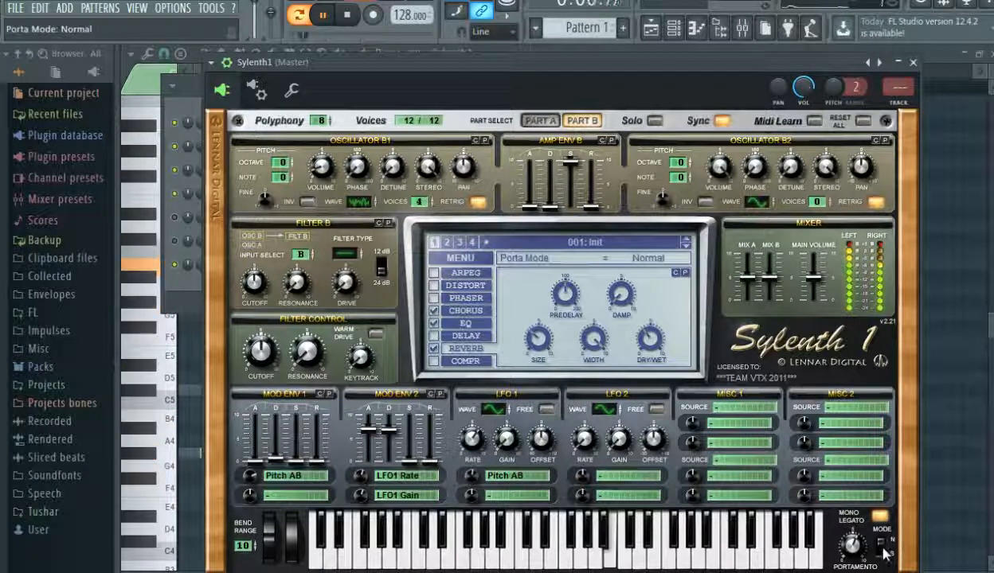
click(881, 547)
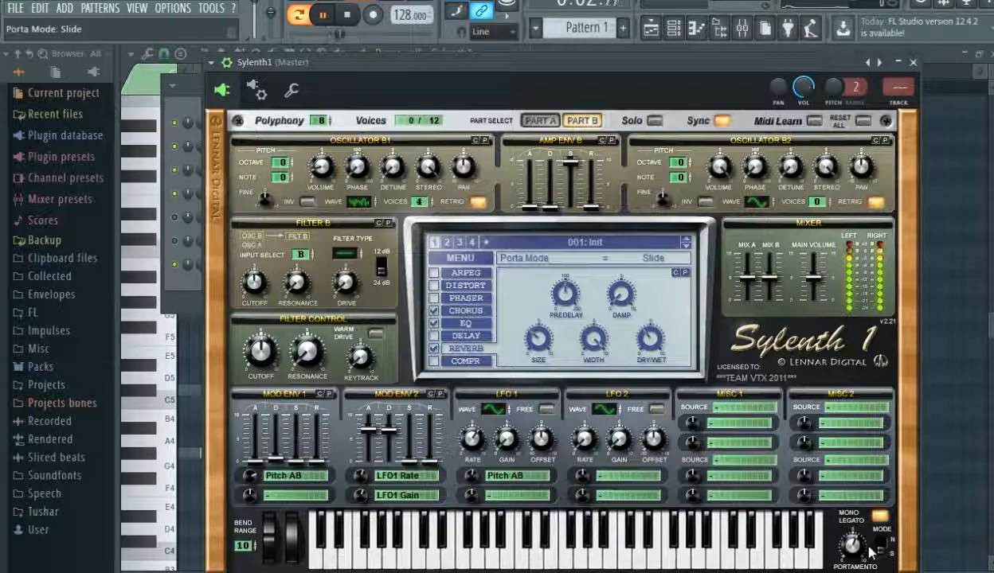
- Try a shorter portamento time in Sylenth1, set it to 5.67, and close the plugin
mouse_move(851, 546)
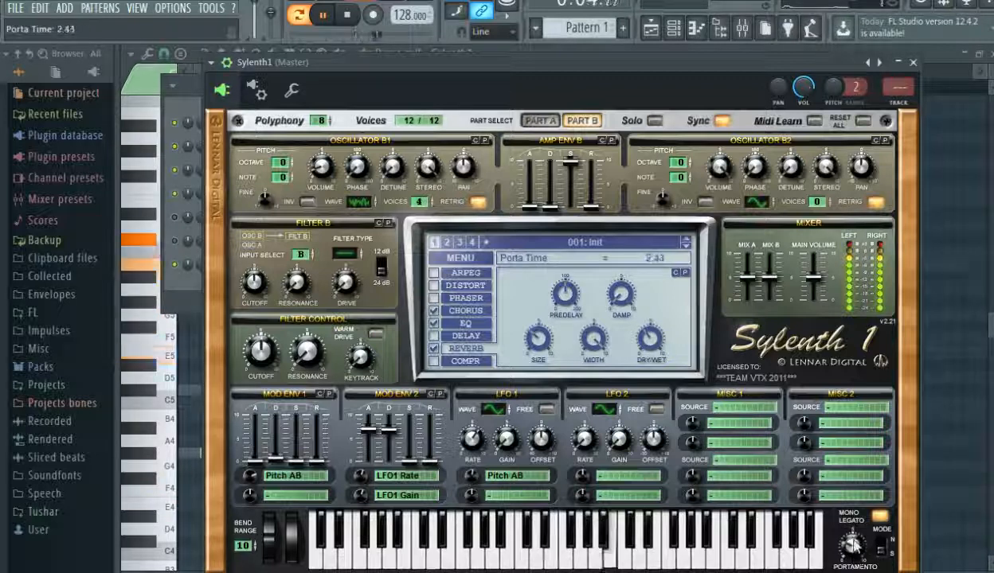
drag(850, 546, 849, 493)
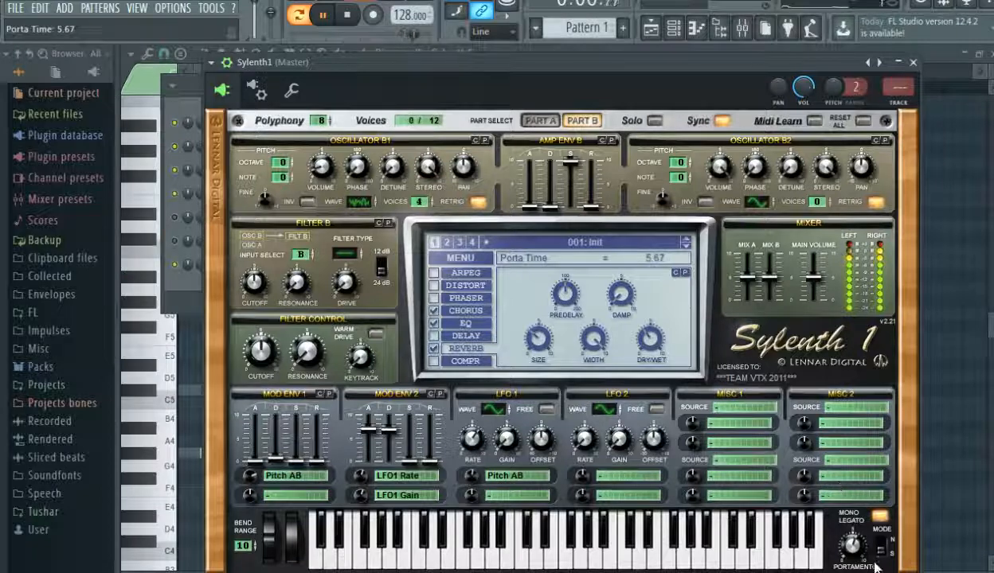
click(914, 61)
- Examine the Sylenth1 melody in the piano roll, first the opening bars up close, and all four bars together
click(452, 272)
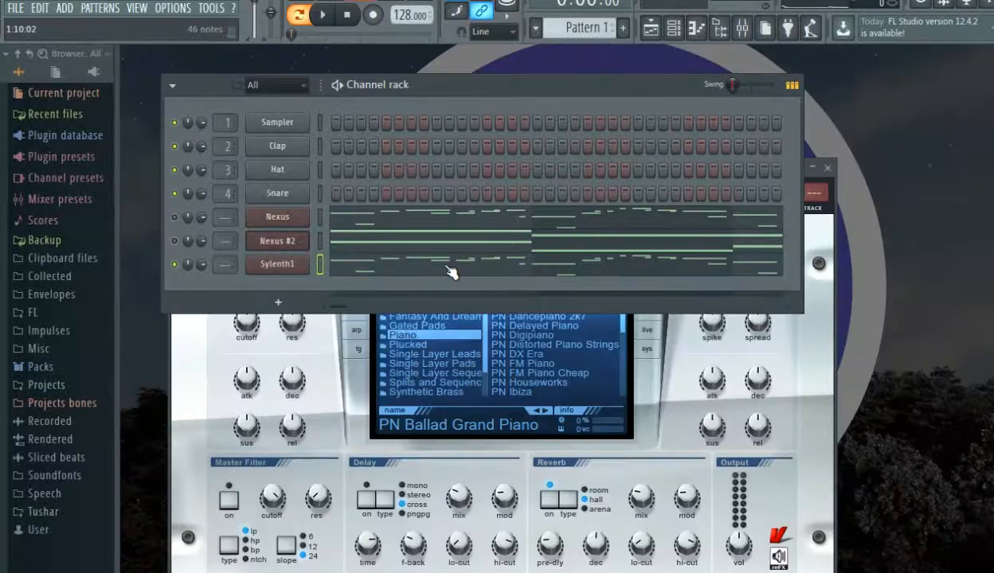
click(451, 273)
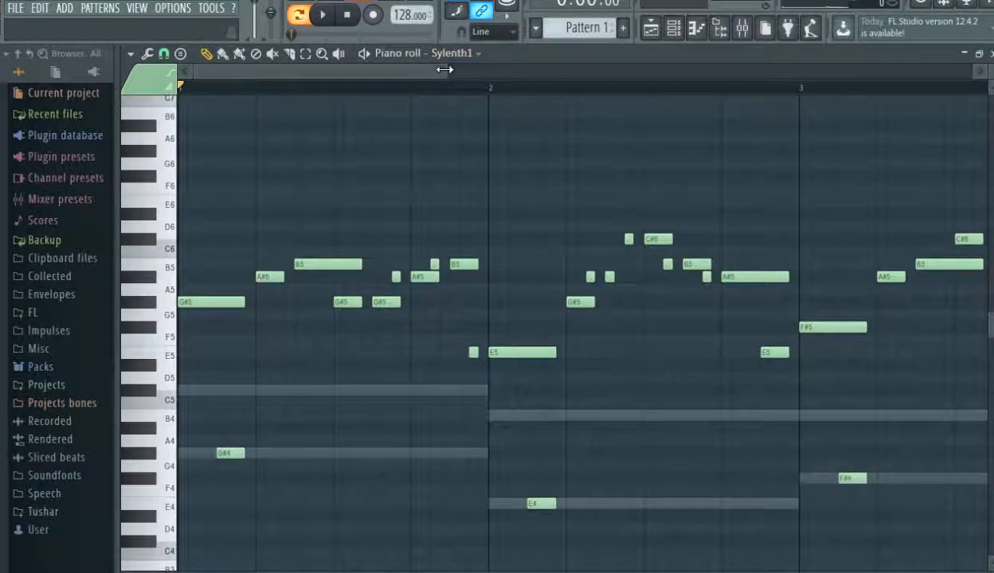
drag(444, 69, 414, 102)
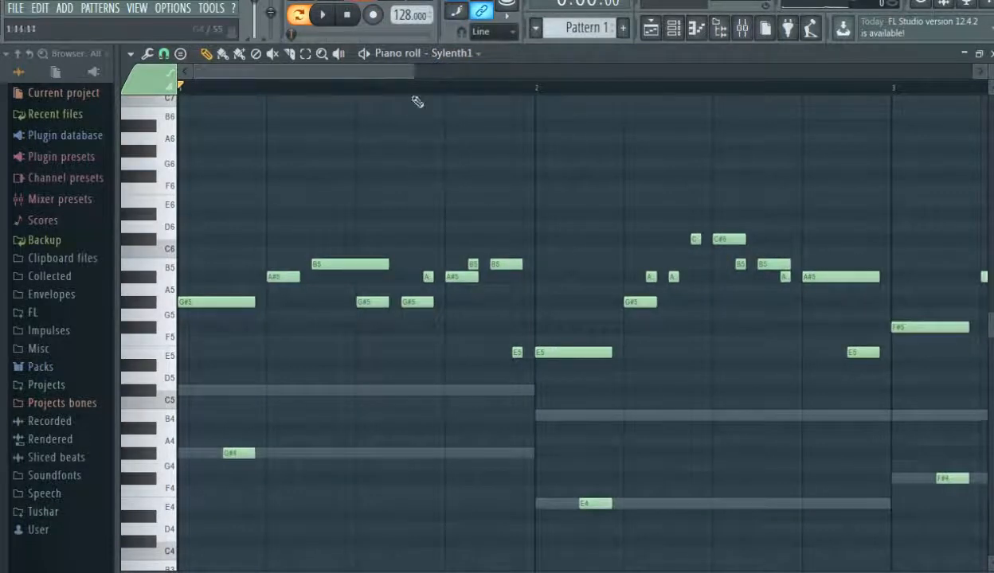
click(236, 453)
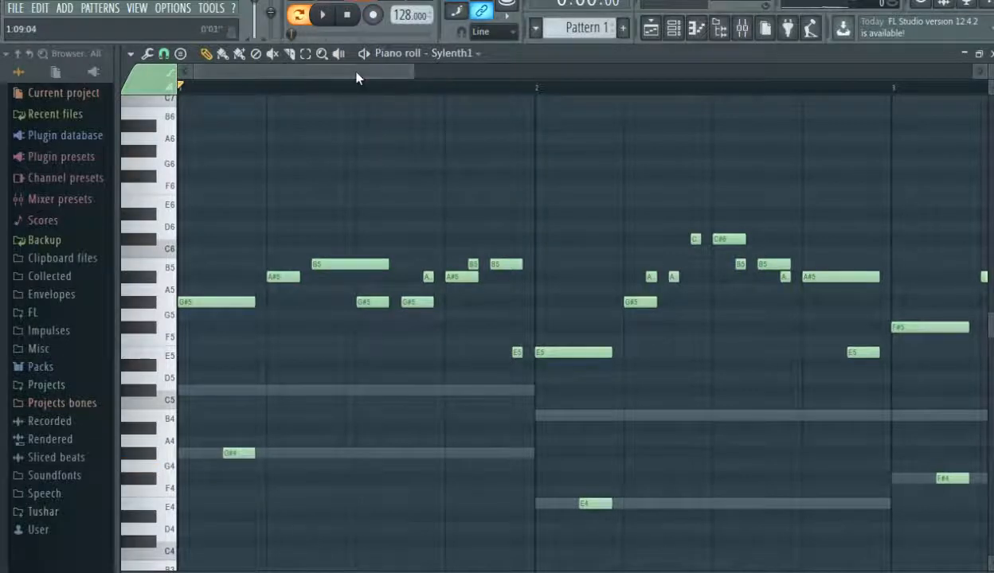
drag(357, 73, 337, 332)
drag(415, 72, 583, 73)
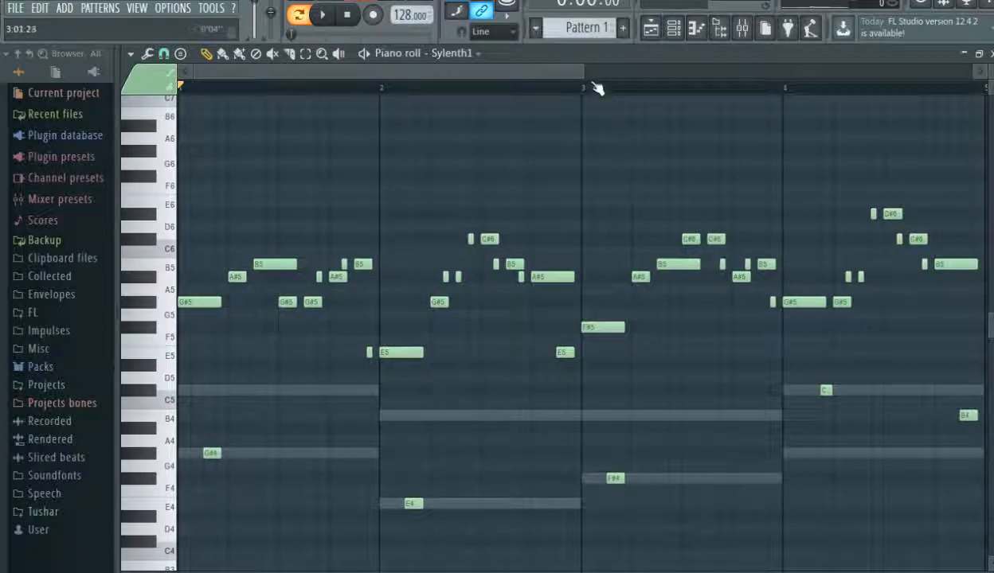
drag(584, 70, 603, 74)
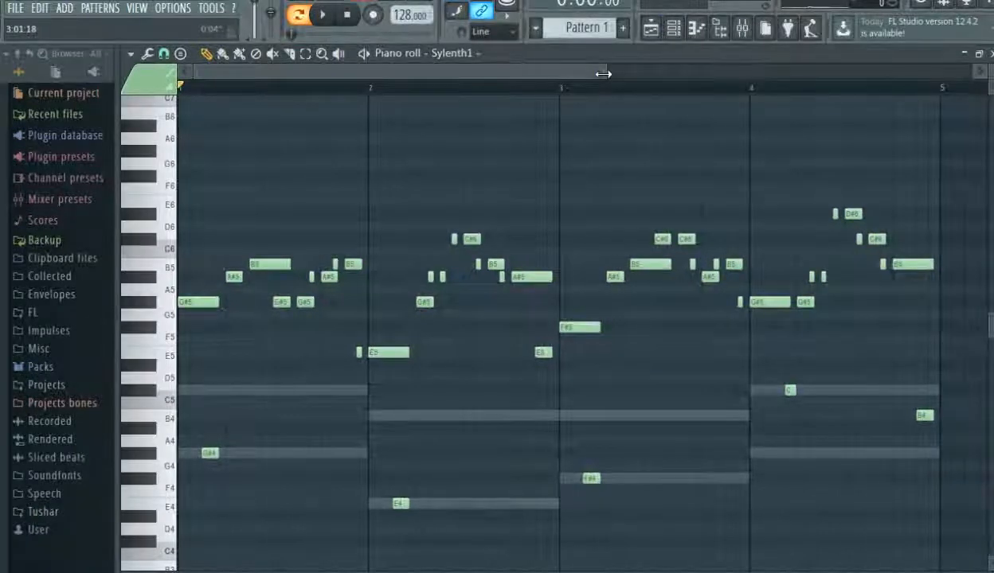